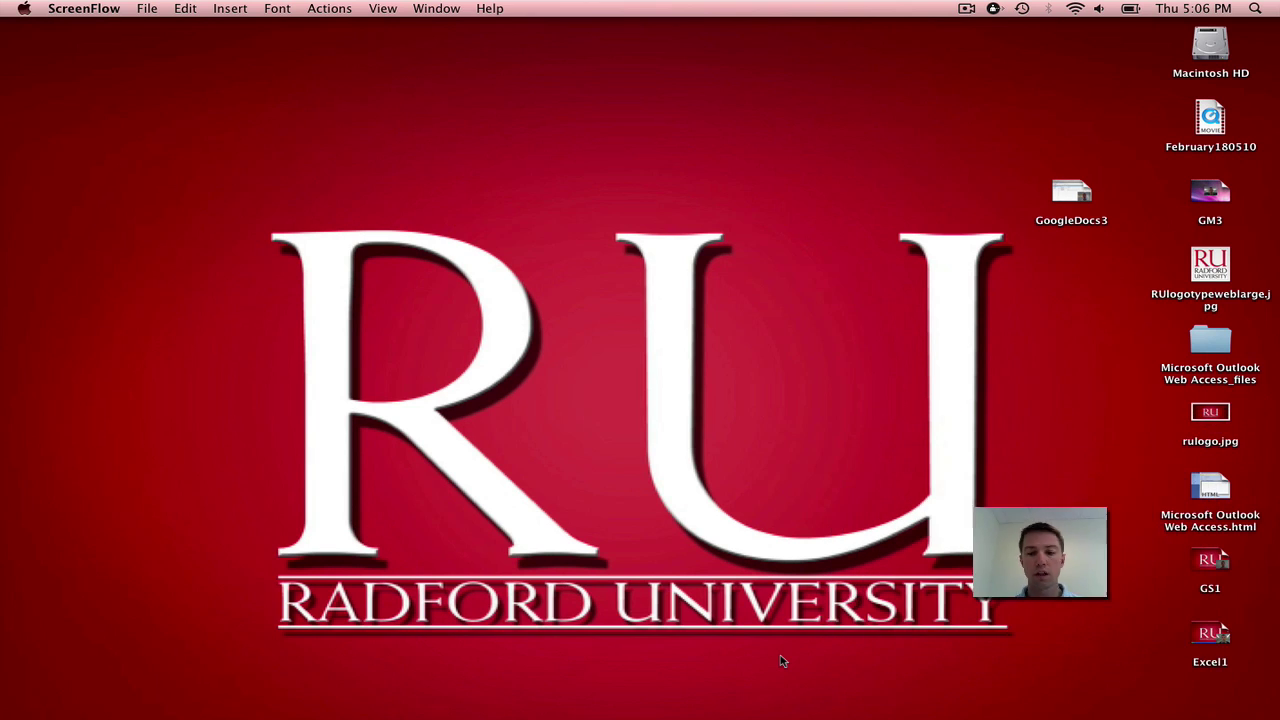
- Restore Firefox, search Google for 'google earth kmz' and open the kmzlinks.com result
{"action": "mouse_move", "coordinate": [773, 690]}
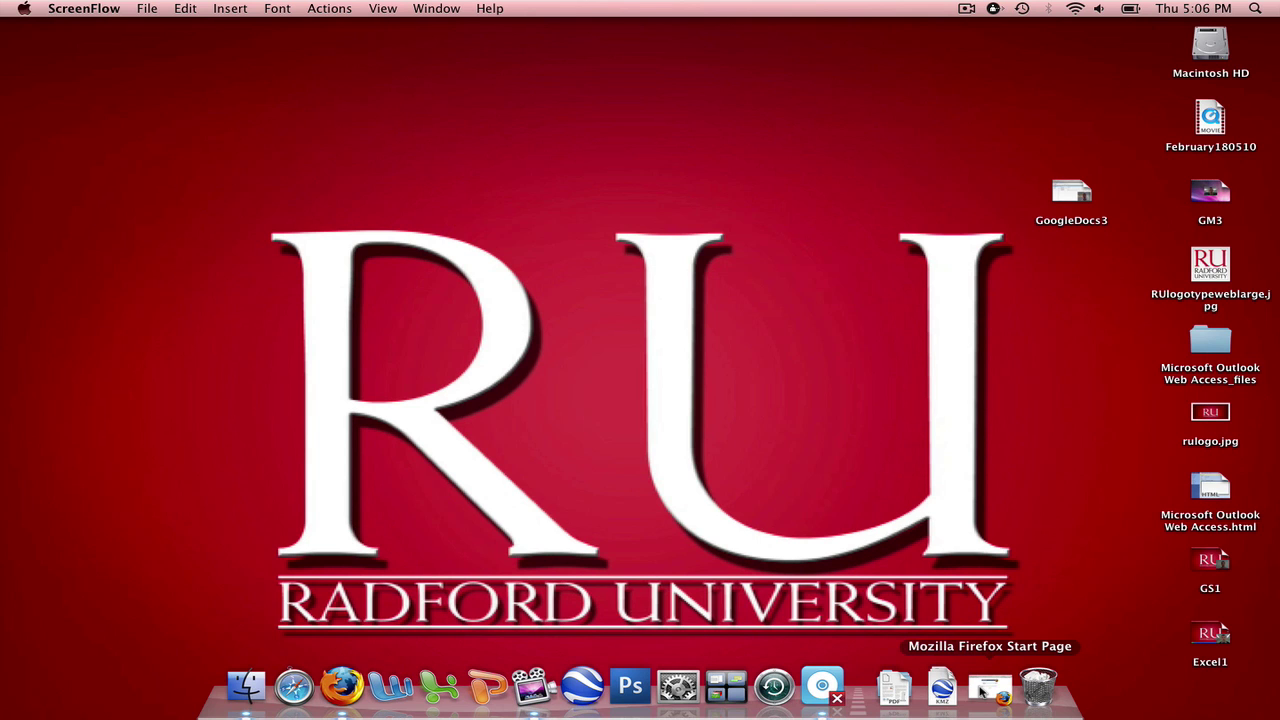
{"action": "left_click", "coordinate": [985, 688]}
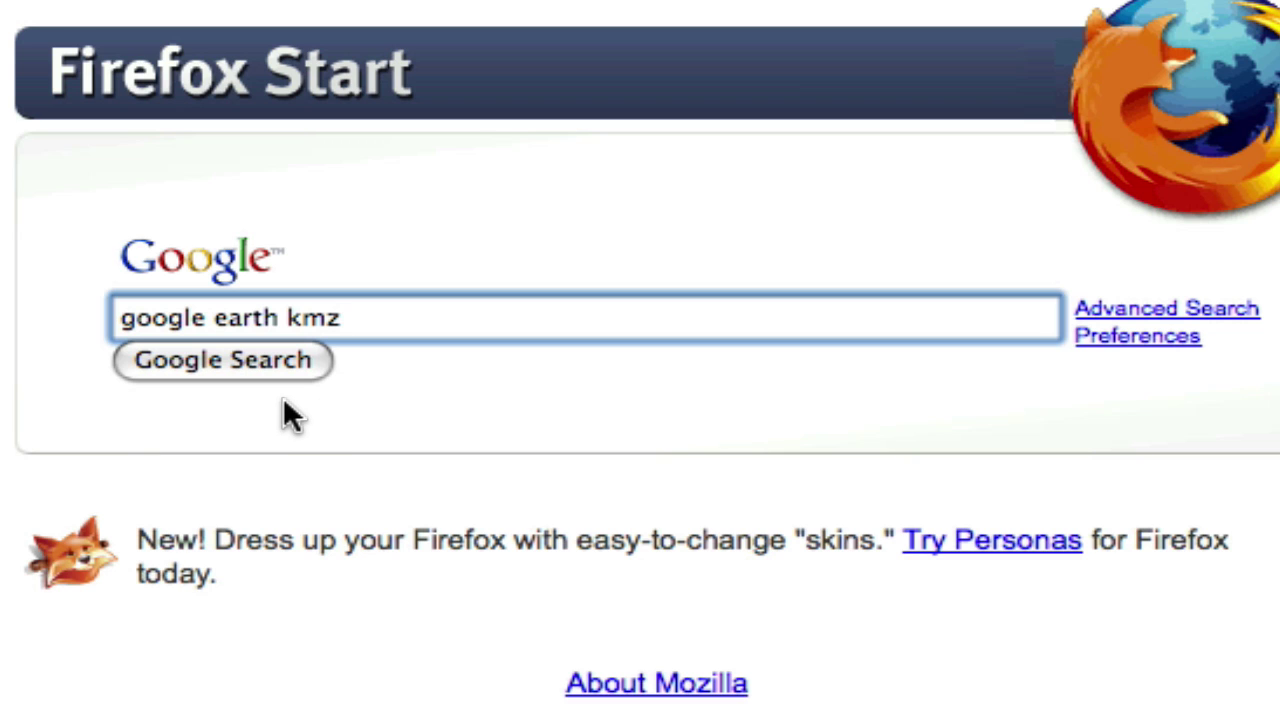
{"action": "left_click", "coordinate": [229, 362]}
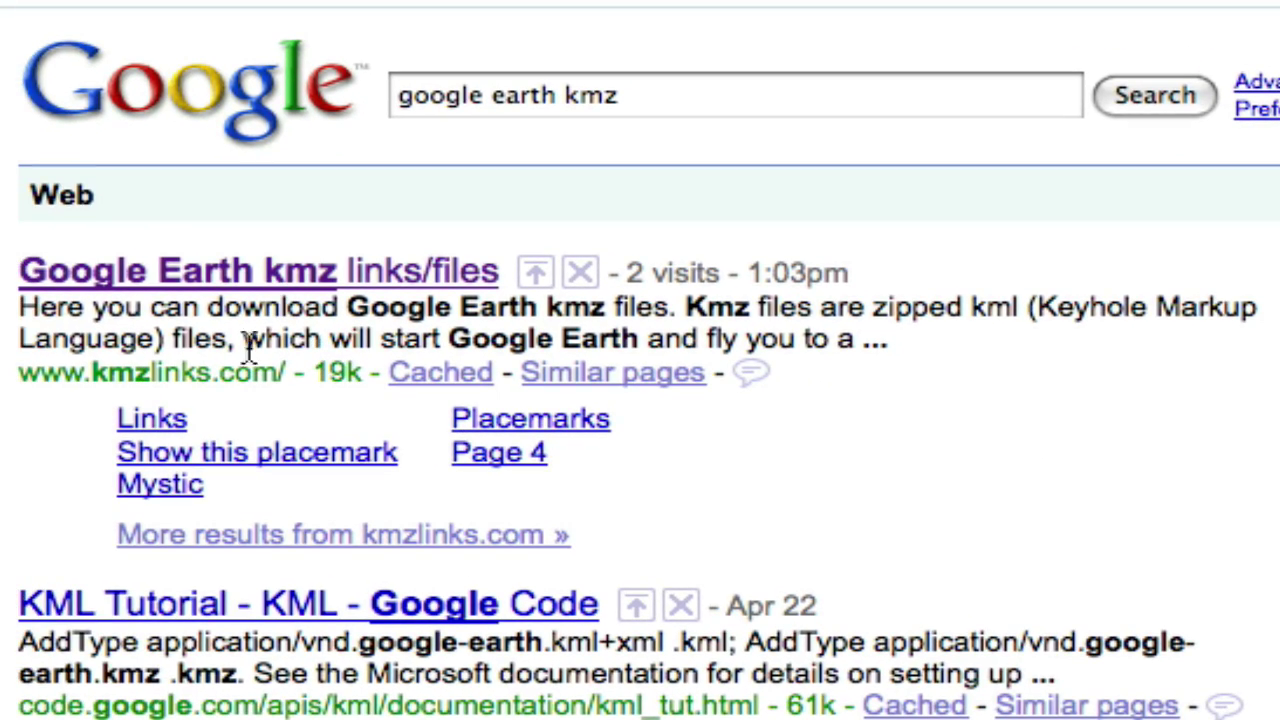
{"action": "left_click", "coordinate": [212, 285]}
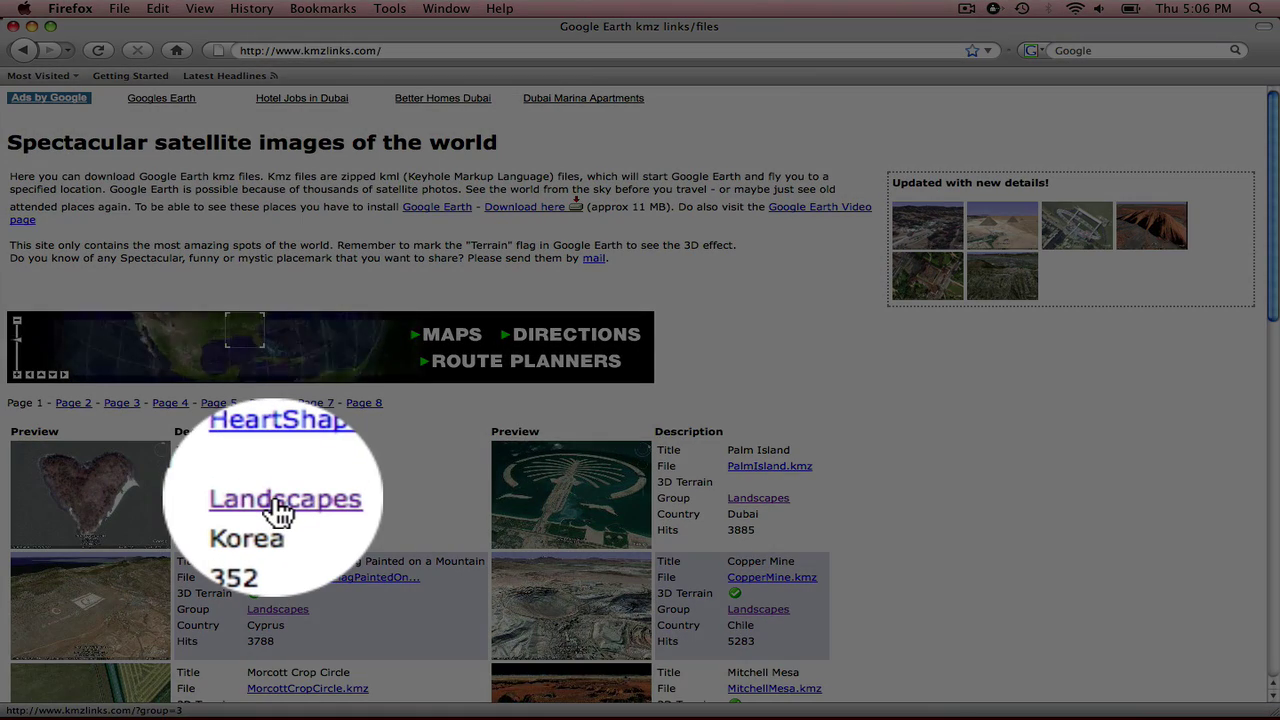
- Show page 4 of the Landscapes group listings on kmzlinks.com
{"action": "left_click", "coordinate": [275, 498]}
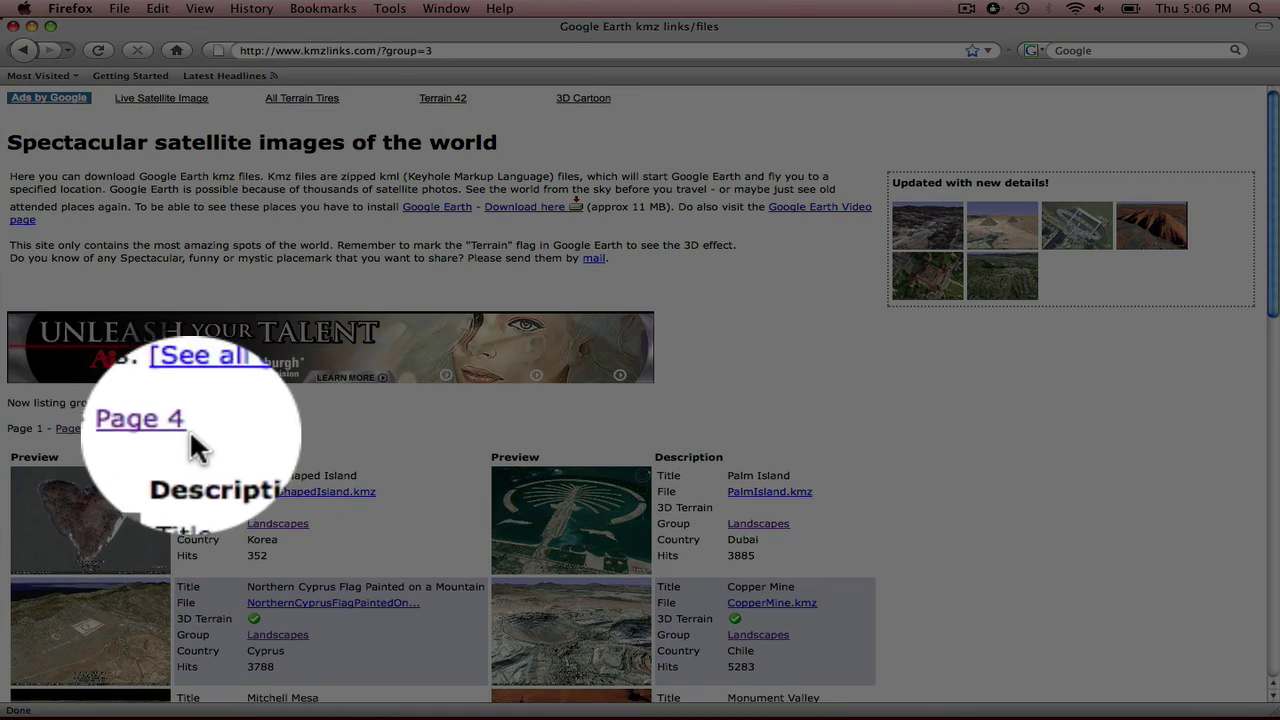
{"action": "left_click", "coordinate": [168, 428]}
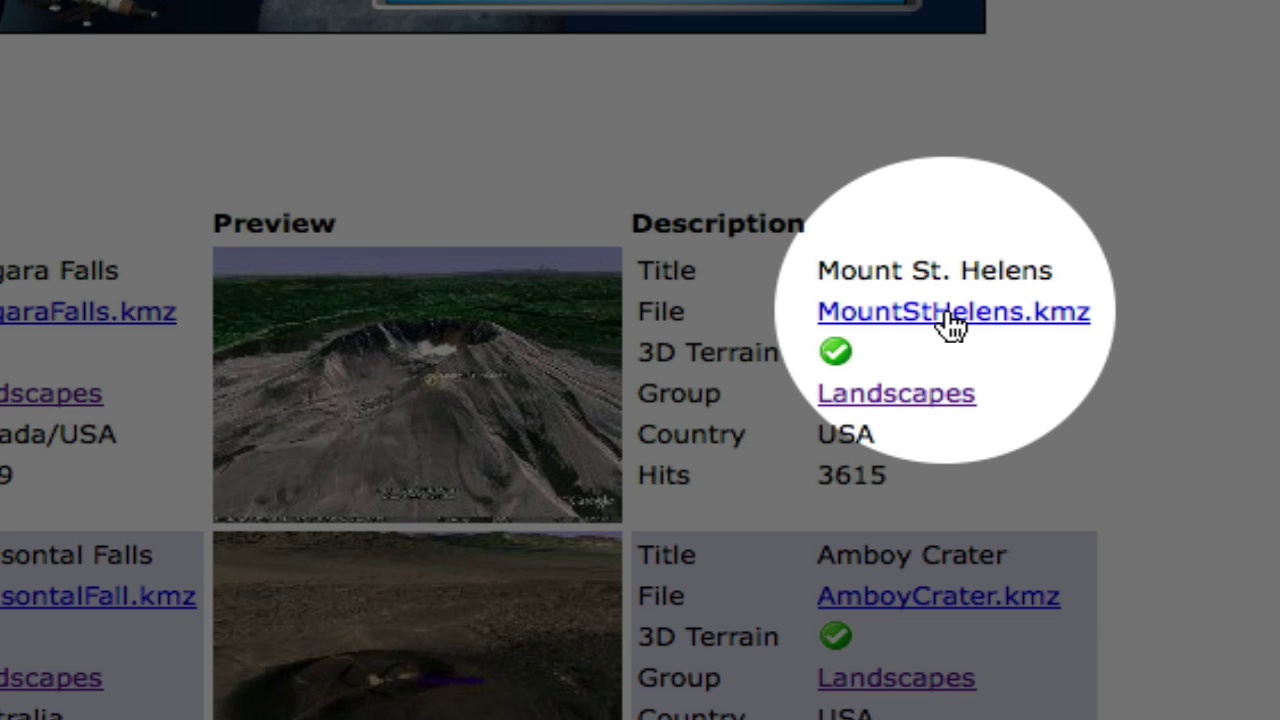
- Download MountStHelens.kmz and open it with Google Earth
{"action": "left_click", "coordinate": [946, 314]}
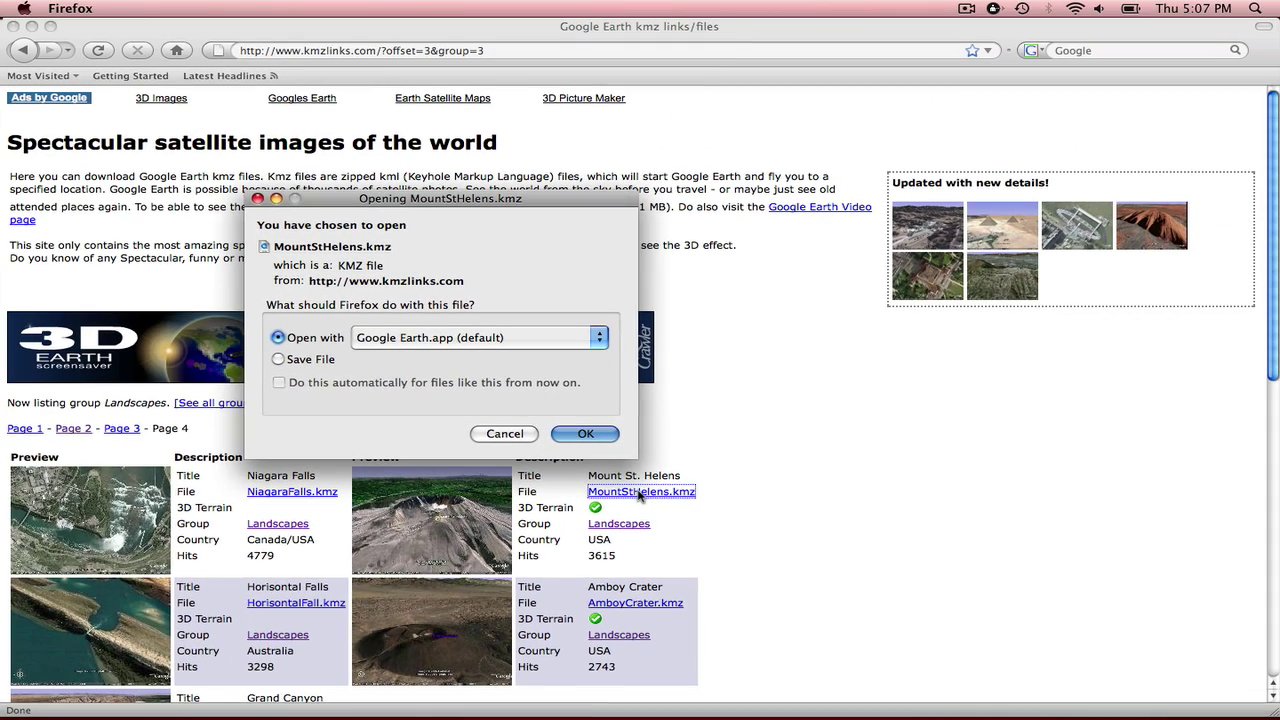
{"action": "left_click", "coordinate": [585, 434]}
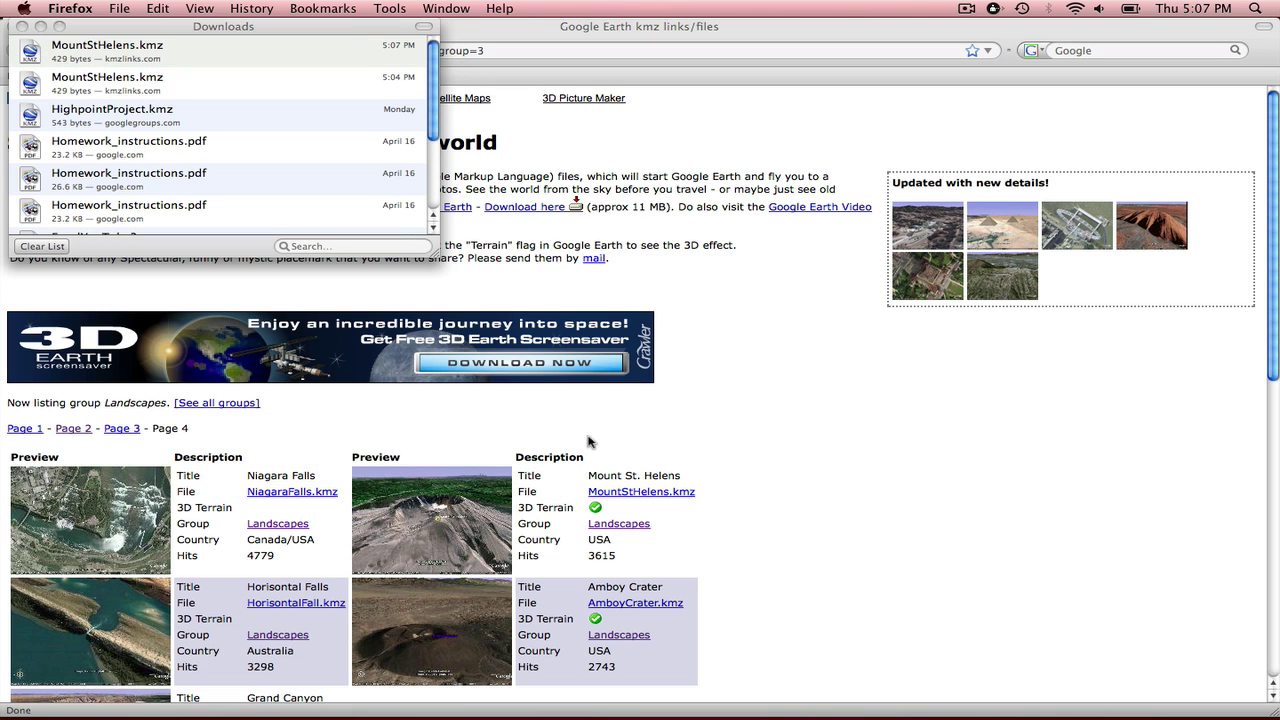
{"action": "double_click", "coordinate": [121, 54]}
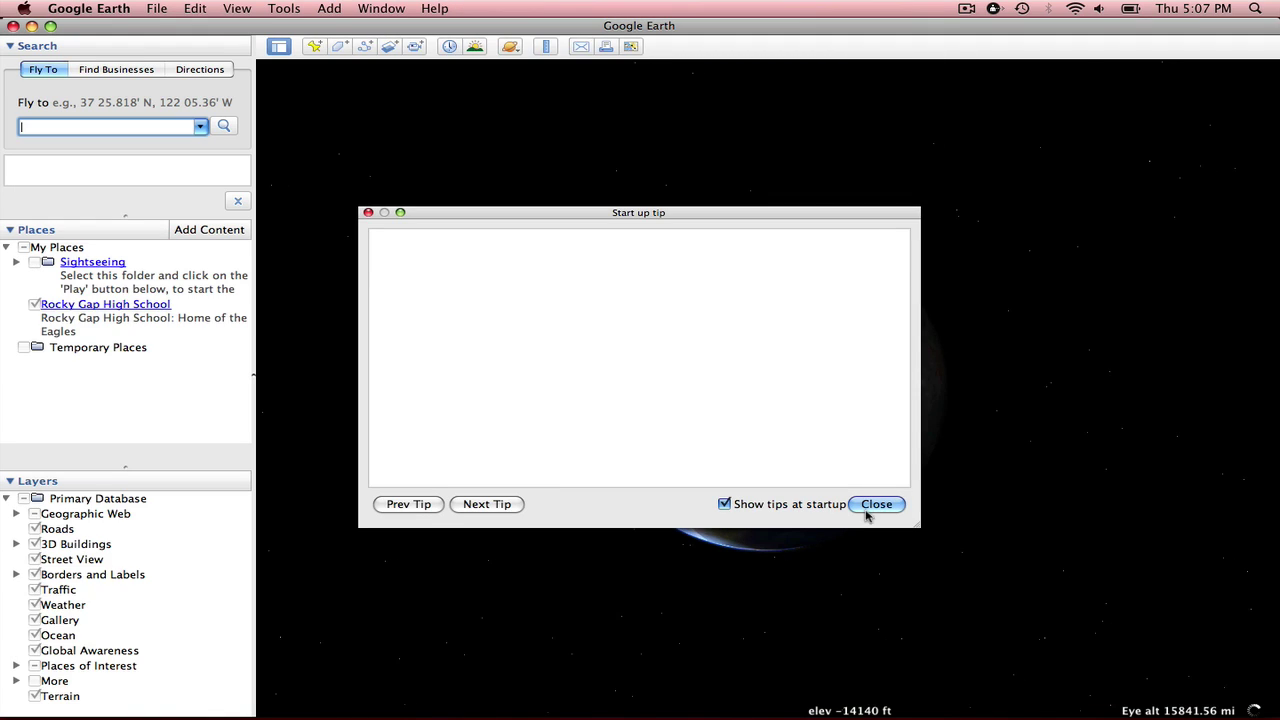
- Close the Google Earth start-up tip dialog
{"action": "left_click", "coordinate": [867, 505]}
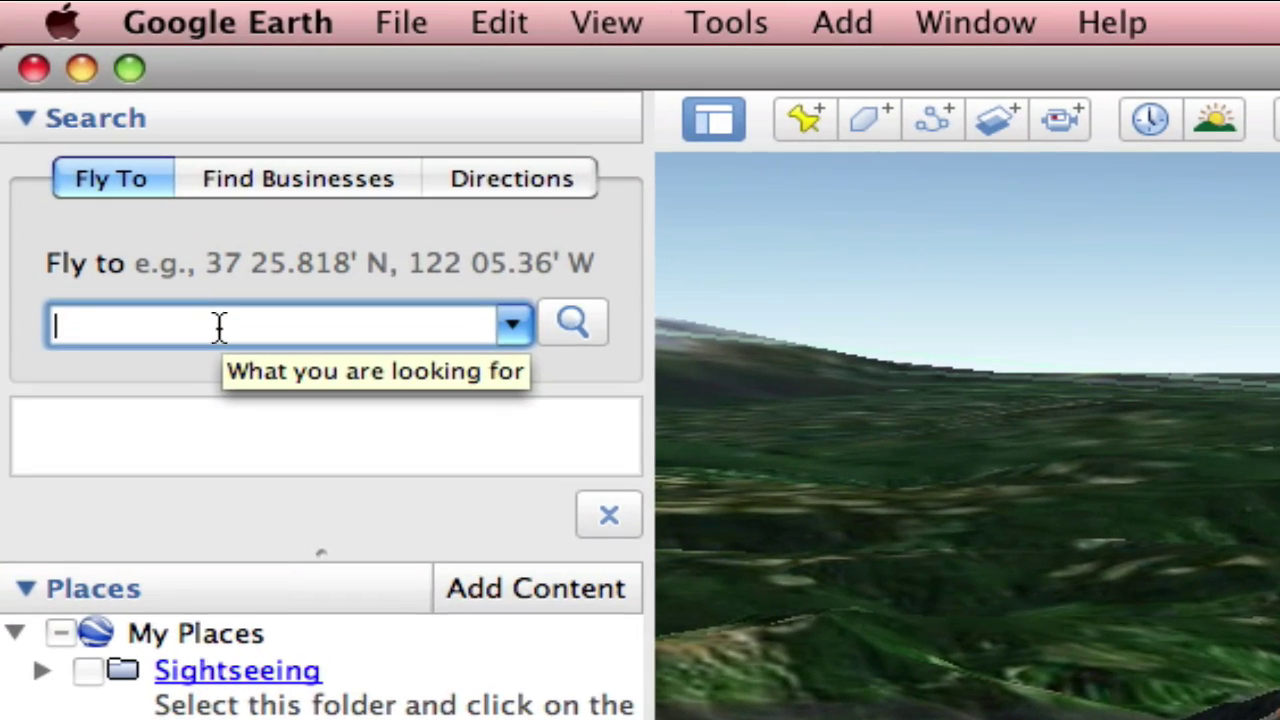
- Search 'mt. rainier' in Fly To to fly to Mount Rainier
{"action": "type", "text": "mt. rainier"}
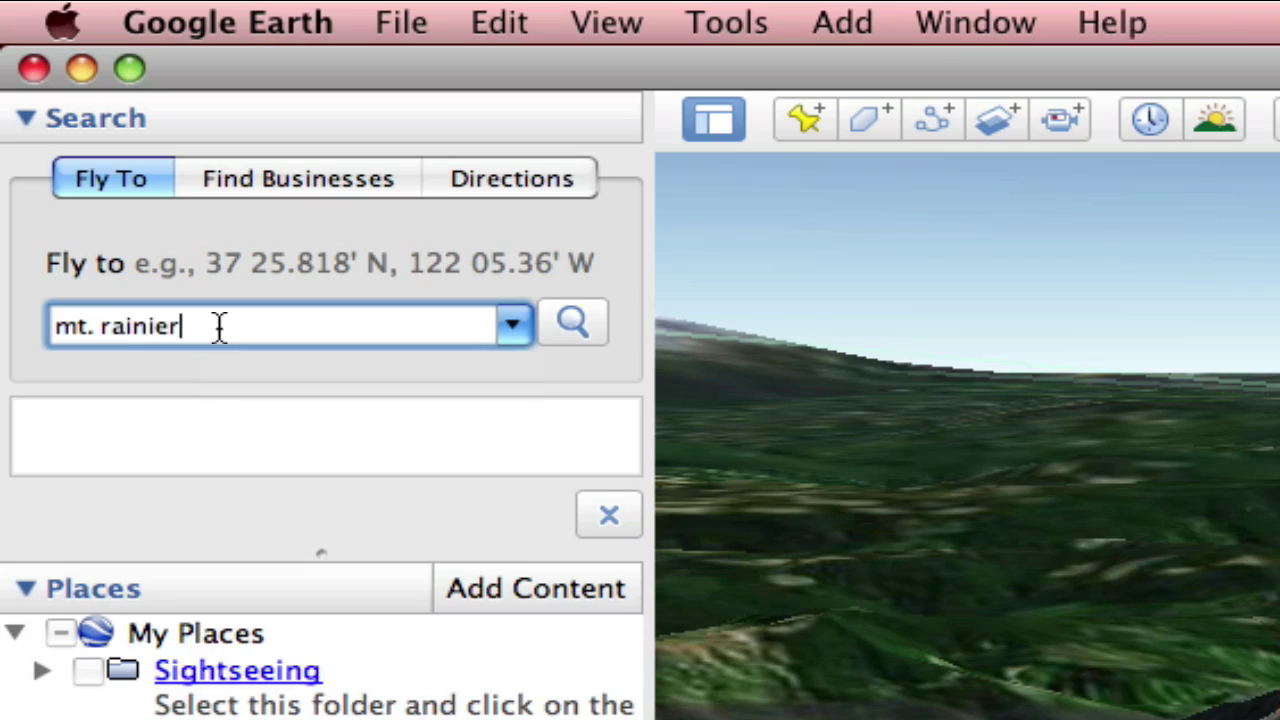
{"action": "key", "text": "Return"}
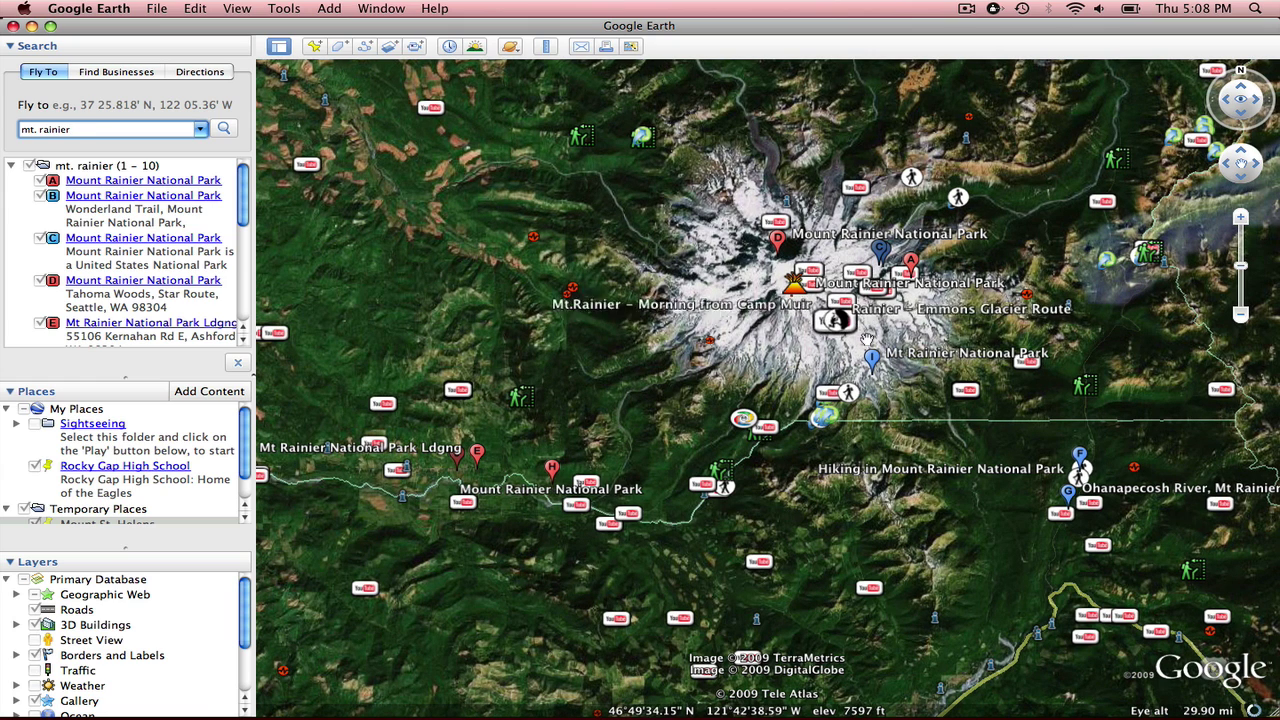
- Zoom in twice on Mount Rainier and tilt to an oblique summit view
{"action": "left_click", "coordinate": [1240, 218]}
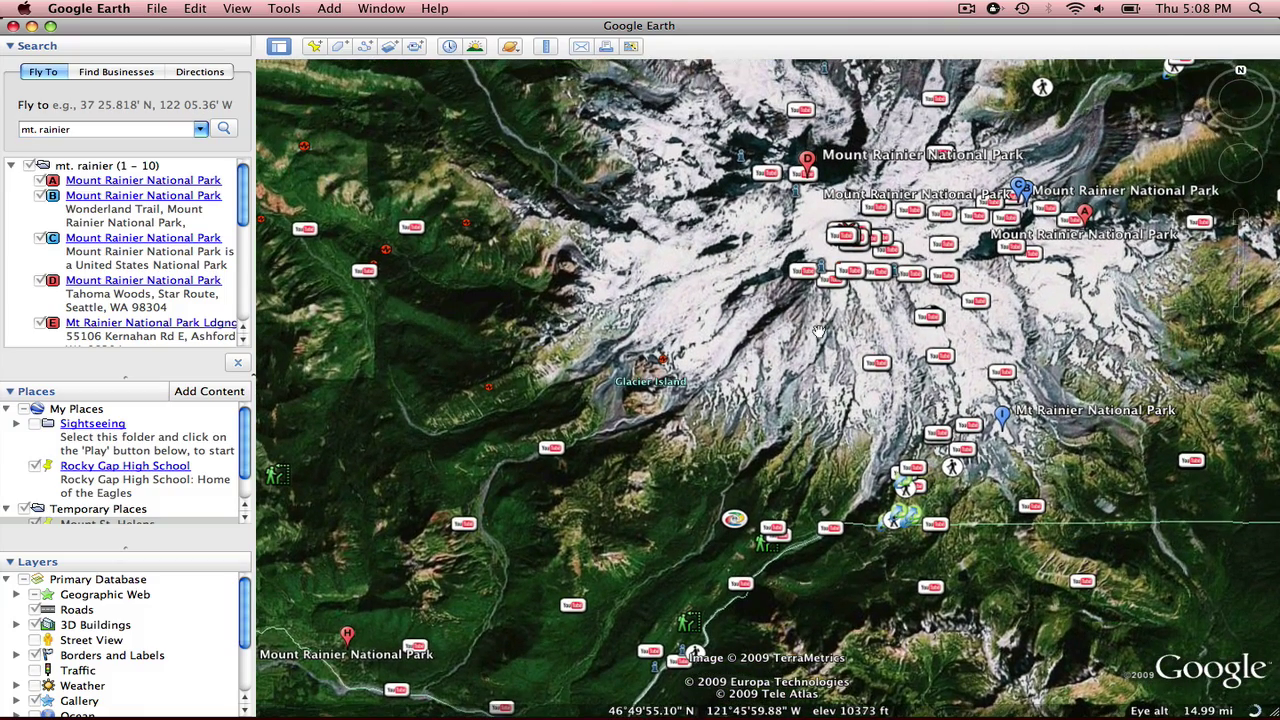
{"action": "left_click_drag", "start_coordinate": [246, 598], "coordinate": [241, 662]}
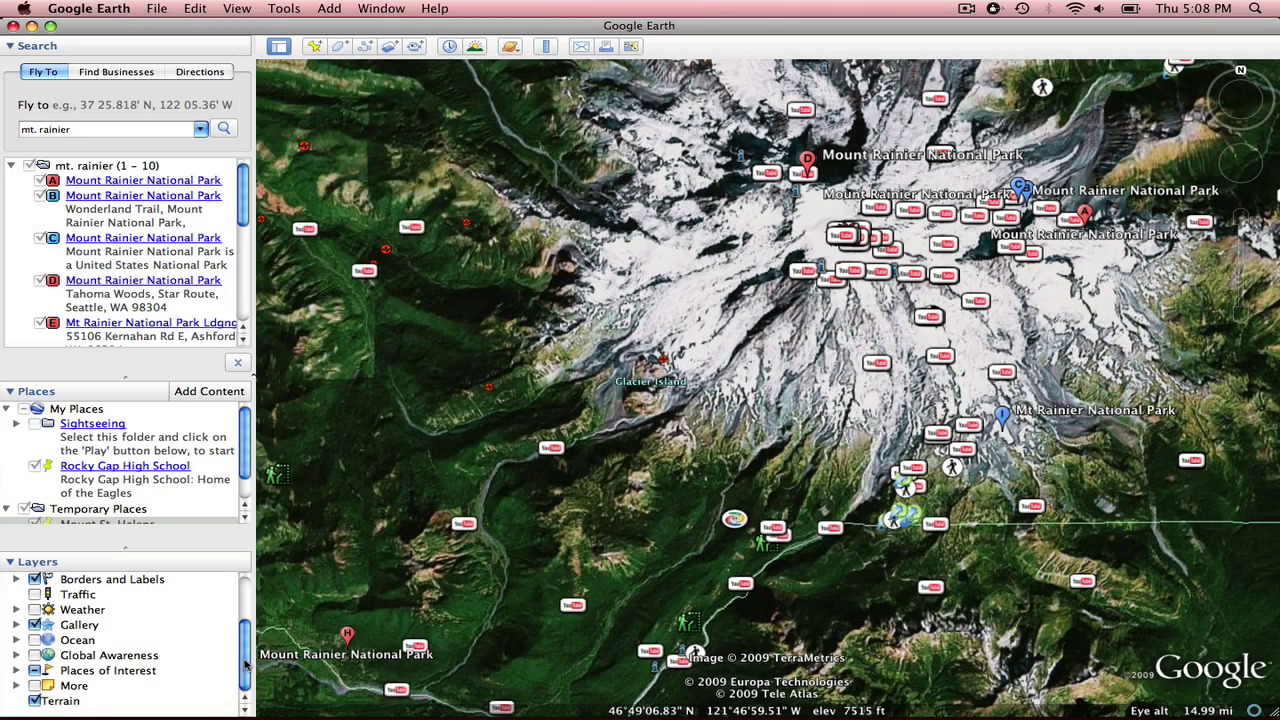
{"action": "left_click_drag", "start_coordinate": [245, 665], "coordinate": [250, 594]}
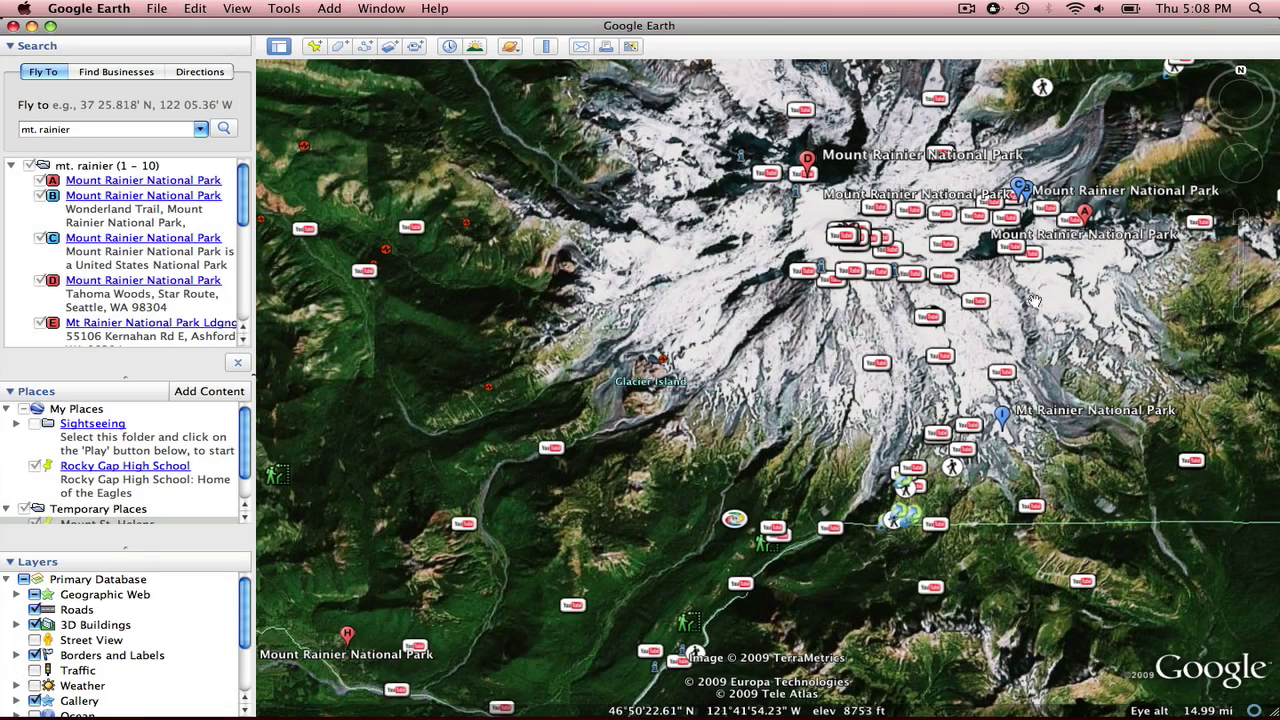
{"action": "left_click", "coordinate": [1240, 217]}
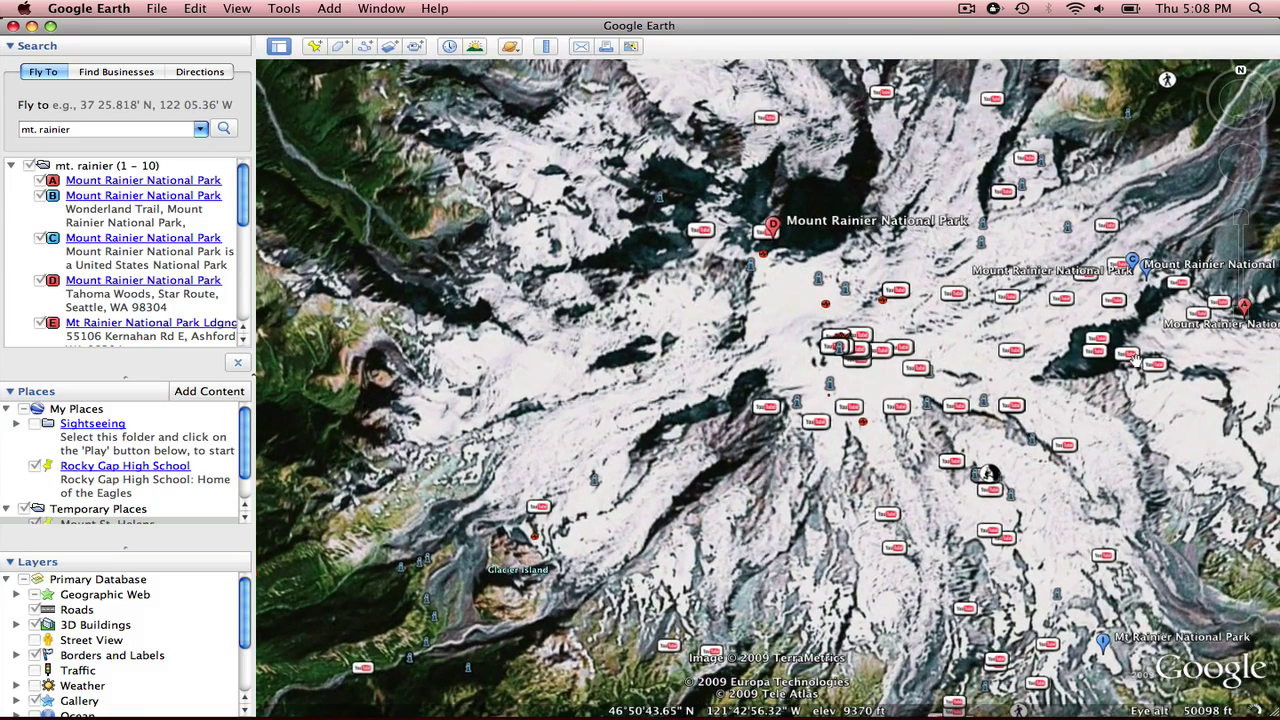
{"action": "left_click_drag", "start_coordinate": [988, 474], "coordinate": [705, 403]}
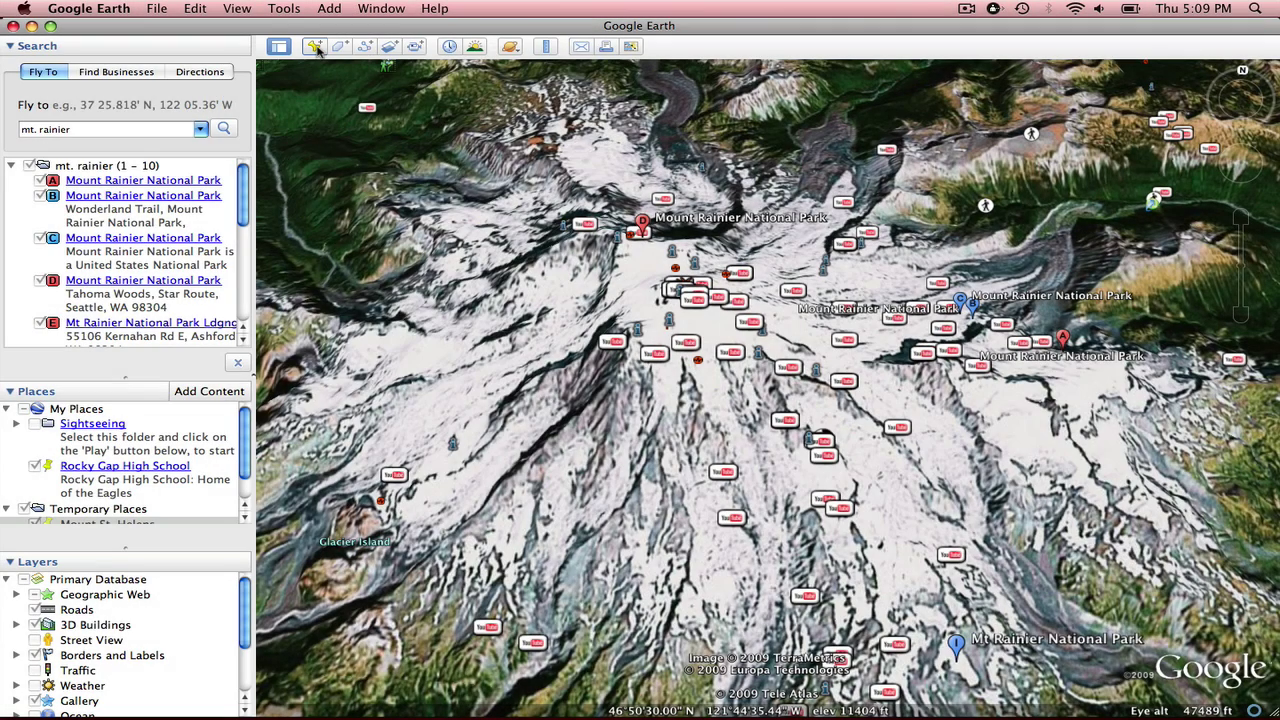
- Add a new placemark and position its pin on Mount Rainier's summit
{"action": "left_click", "coordinate": [316, 47]}
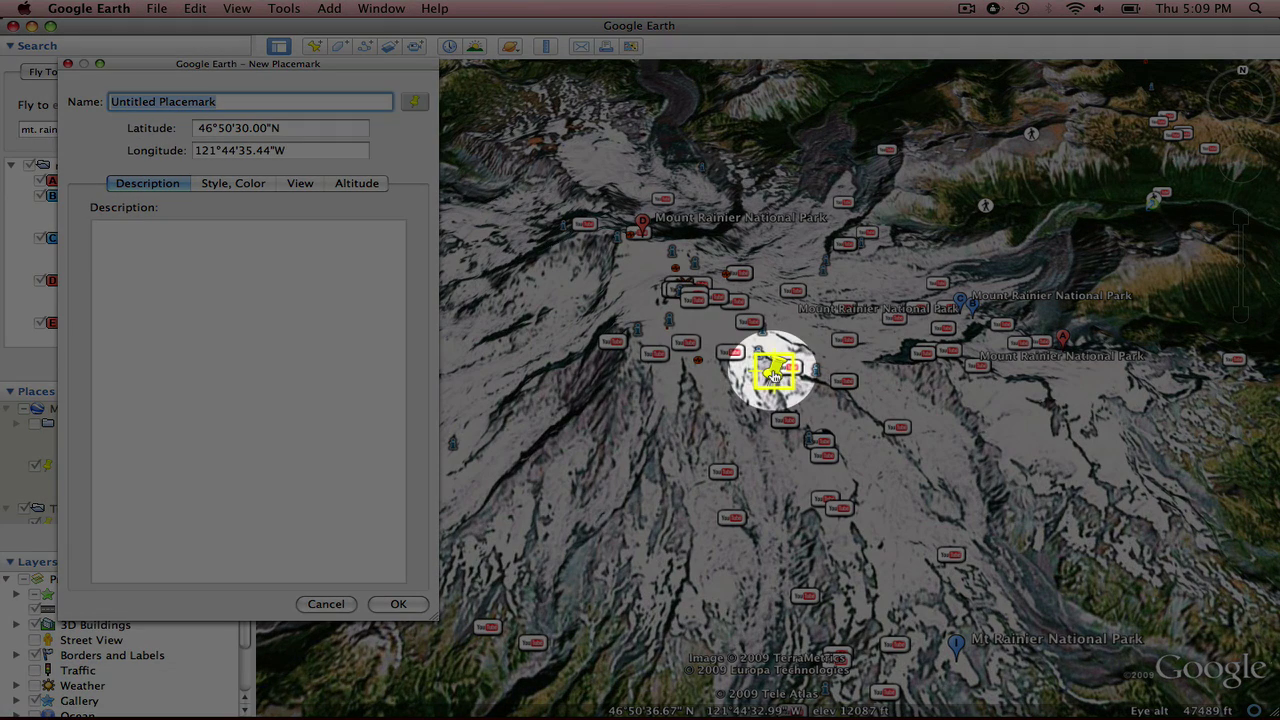
{"action": "left_click_drag", "start_coordinate": [773, 375], "coordinate": [718, 340]}
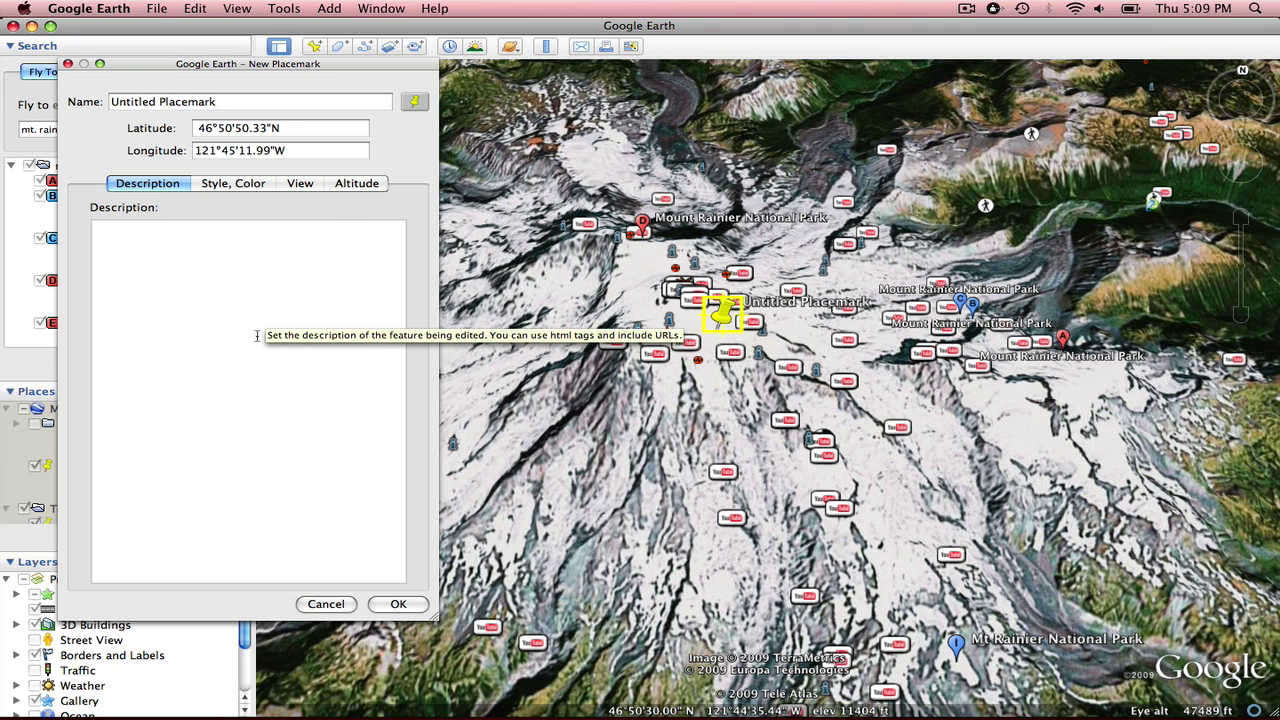
- Replace the placemark's default name with 'Mt. Rainier'
{"action": "left_click", "coordinate": [214, 103]}
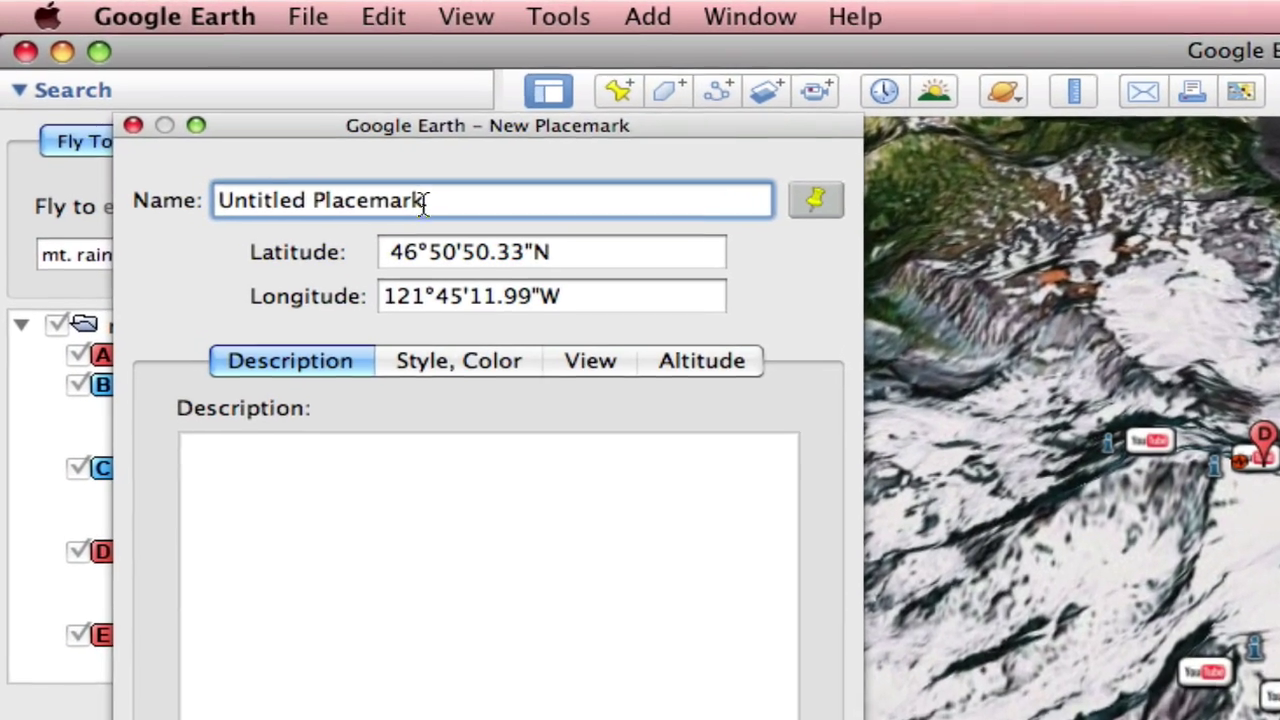
{"action": "key", "text": "BackSpace"}
{"action": "key", "text": "BackSpace"}
{"action": "key", "text": "BackSpace"}
{"action": "key", "text": "BackSpace"}
{"action": "key", "text": "BackSpace"}
{"action": "key", "text": "BackSpace"}
{"action": "key", "text": "BackSpace"}
{"action": "key", "text": "BackSpace"}
{"action": "key", "text": "BackSpace"}
{"action": "key", "text": "BackSpace"}
{"action": "key", "text": "BackSpace"}
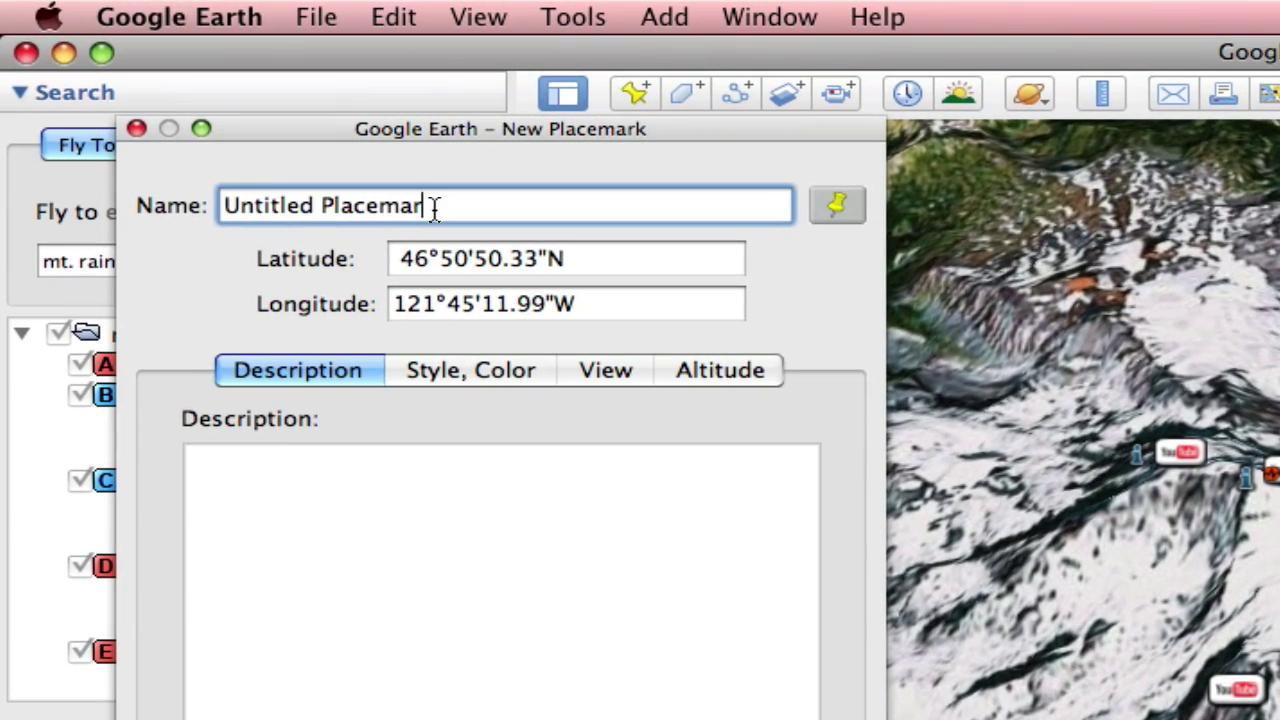
{"action": "key", "text": "BackSpace"}
{"action": "key", "text": "BackSpace"}
{"action": "key", "text": "BackSpace"}
{"action": "key", "text": "BackSpace"}
{"action": "key", "text": "BackSpace"}
{"action": "key", "text": "BackSpace"}
{"action": "key", "text": "BackSpace"}
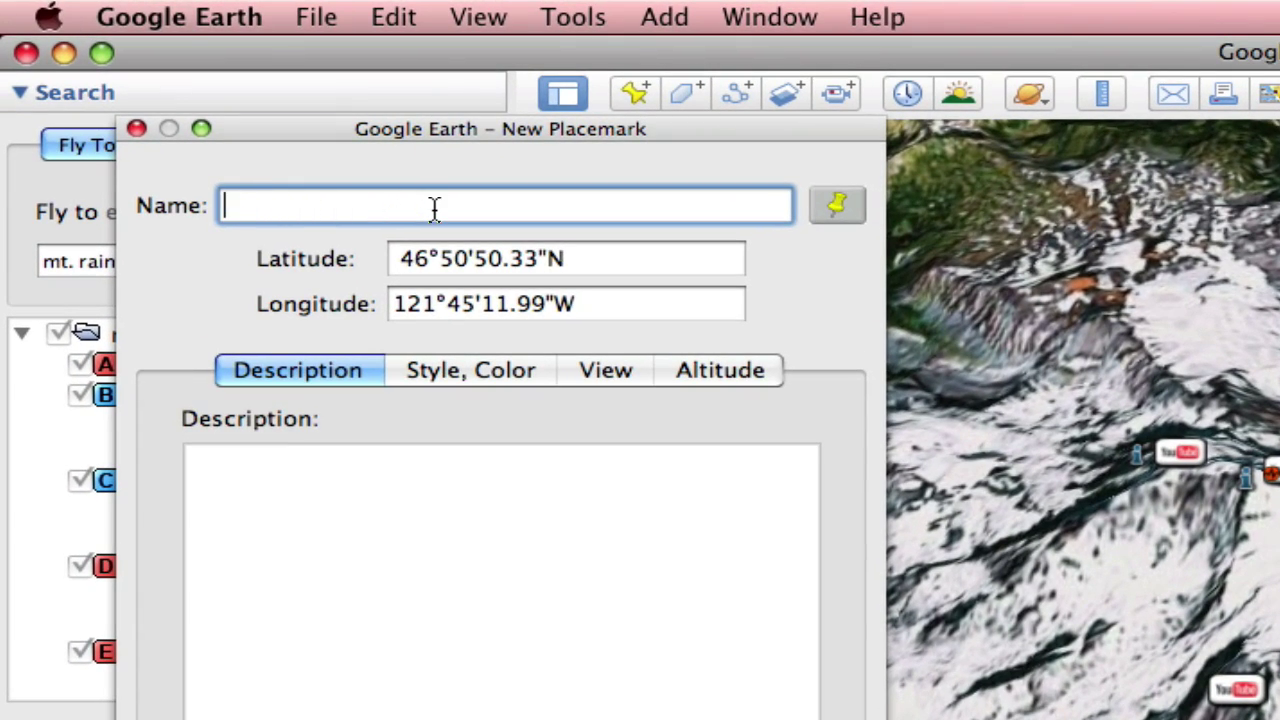
{"action": "type", "text": "Mt. Rainier"}
- Enter the description 'a volcanoe in Washington'
{"action": "left_click", "coordinate": [332, 487]}
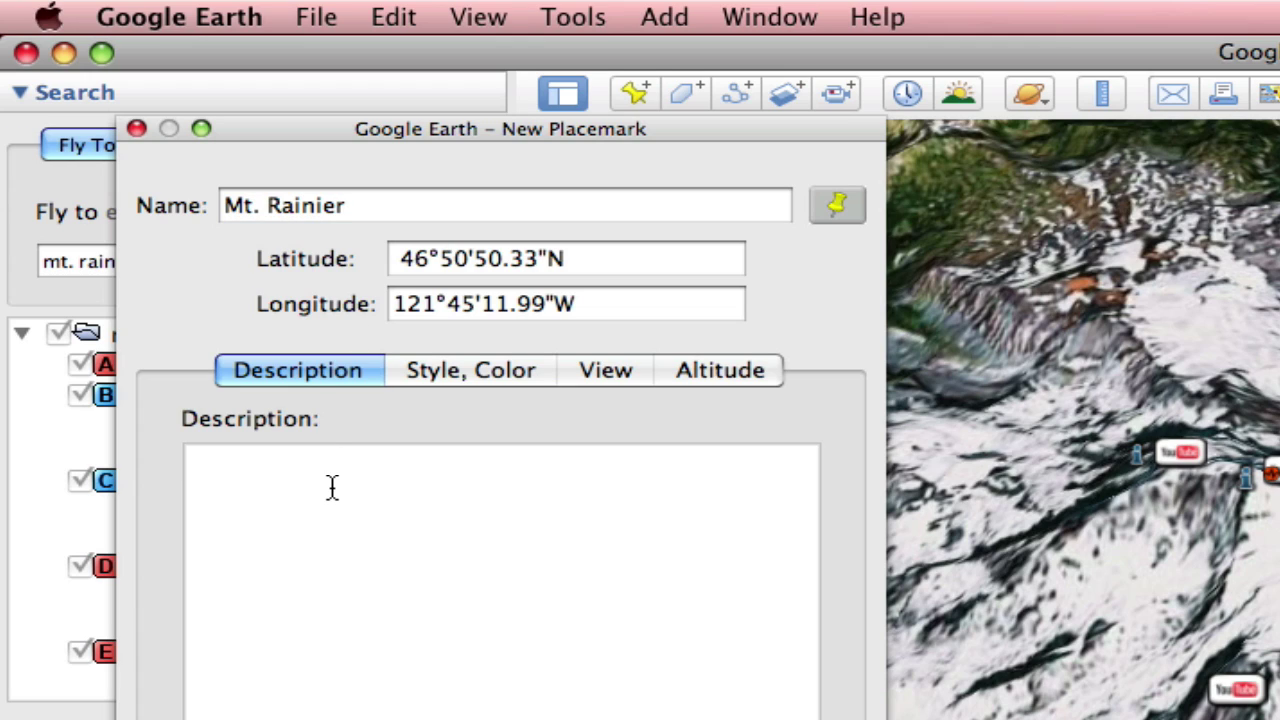
{"action": "type", "text": "a volcanoe "}
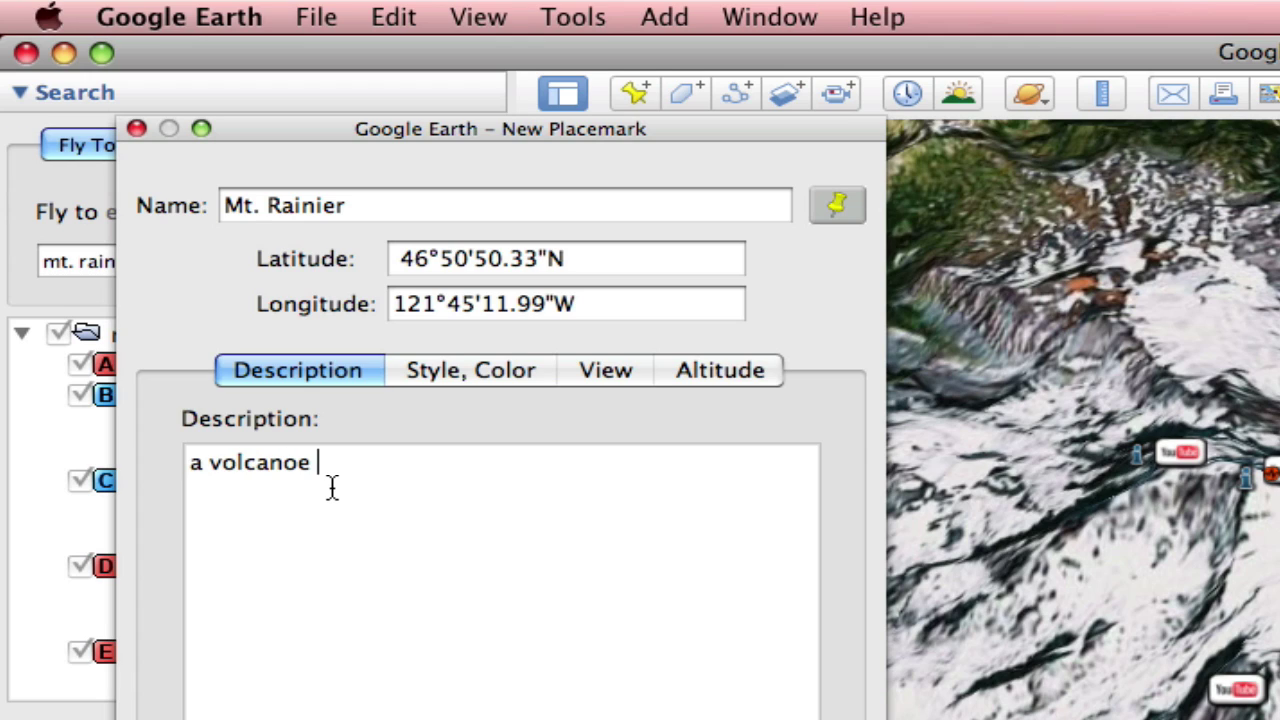
{"action": "type", "text": "in WAsh"}
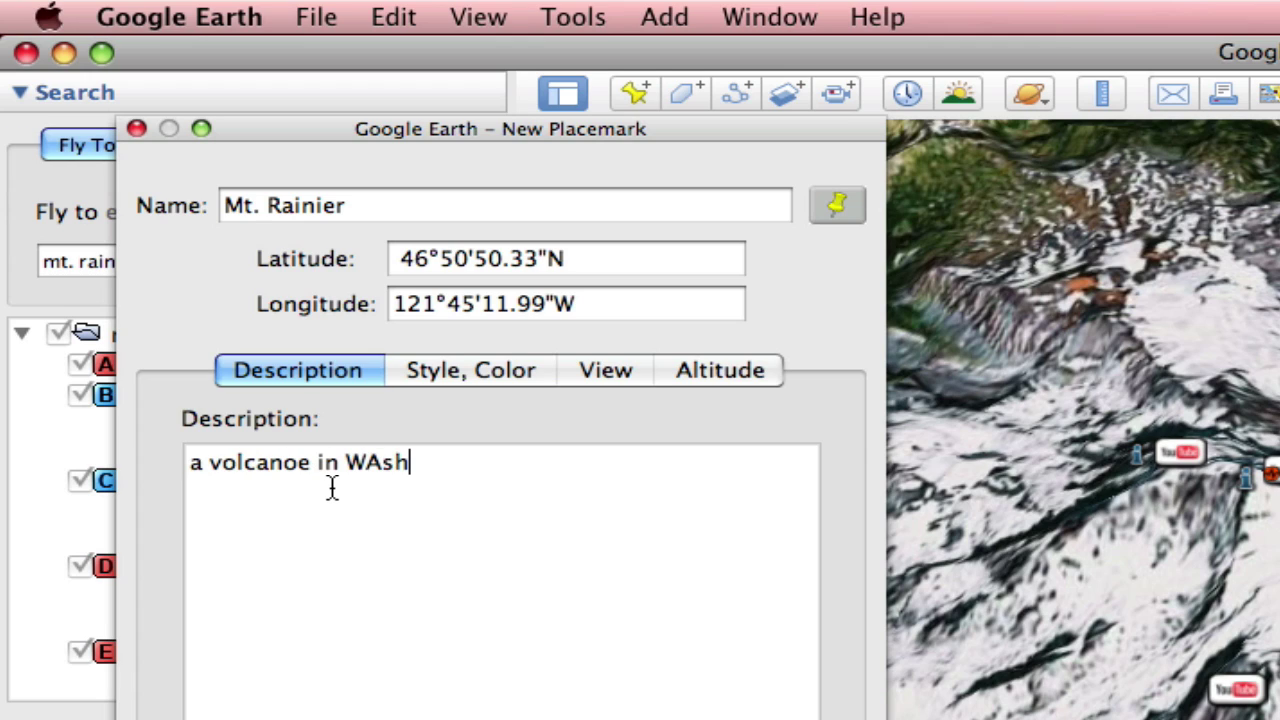
{"action": "key", "text": "BackSpace"}
{"action": "key", "text": "BackSpace"}
{"action": "key", "text": "BackSpace"}
{"action": "type", "text": "ashington"}
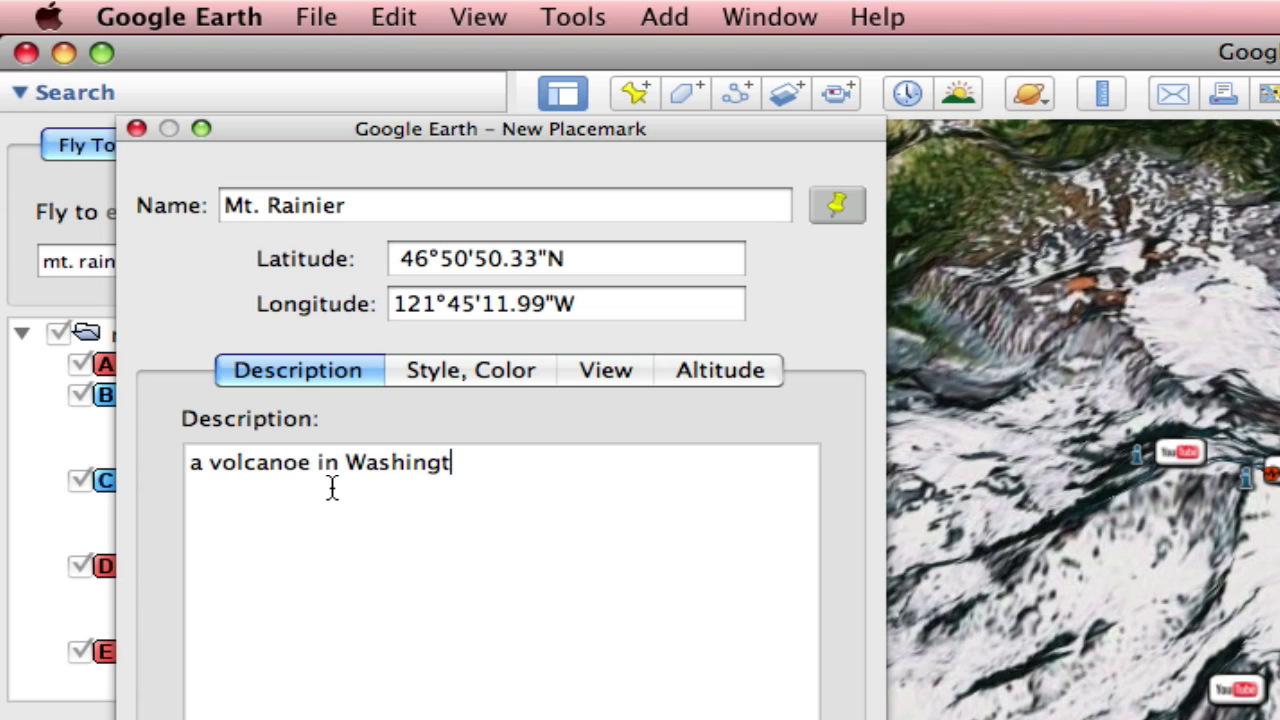
- Review the placemark's Style, Color icon options, keeping the yellow pushpin
{"action": "left_click", "coordinate": [511, 366]}
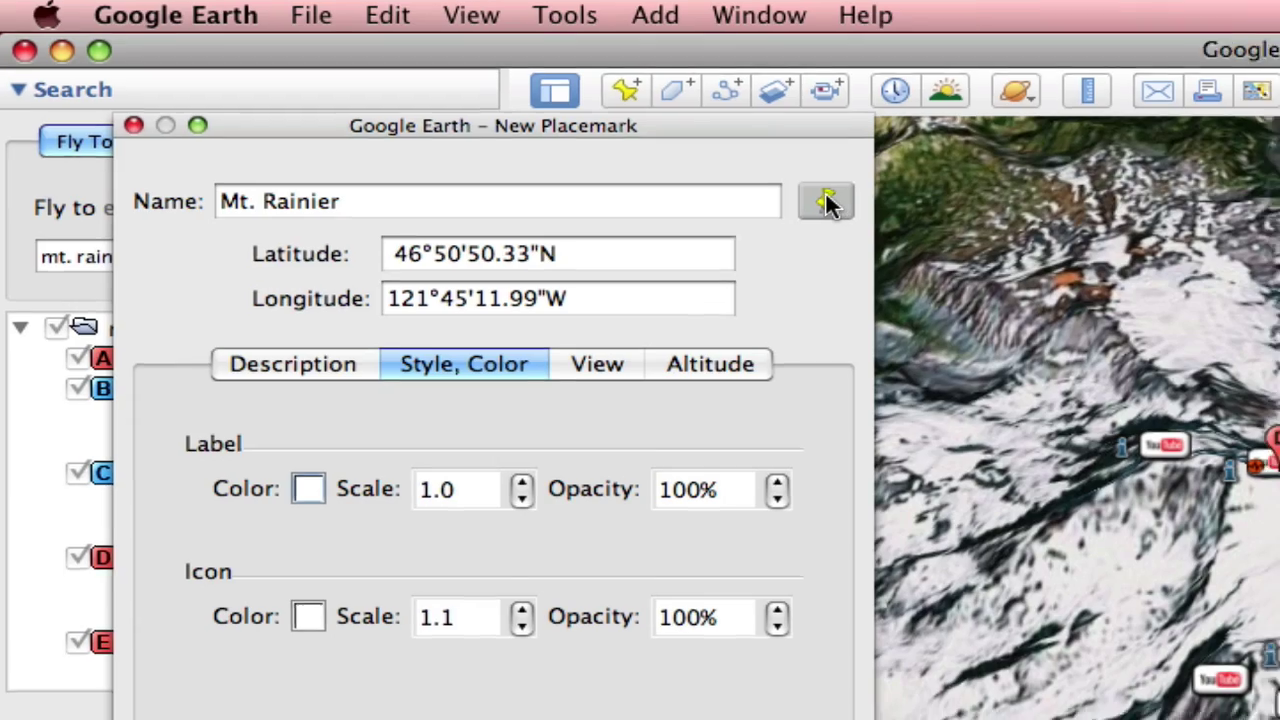
{"action": "left_click", "coordinate": [826, 203]}
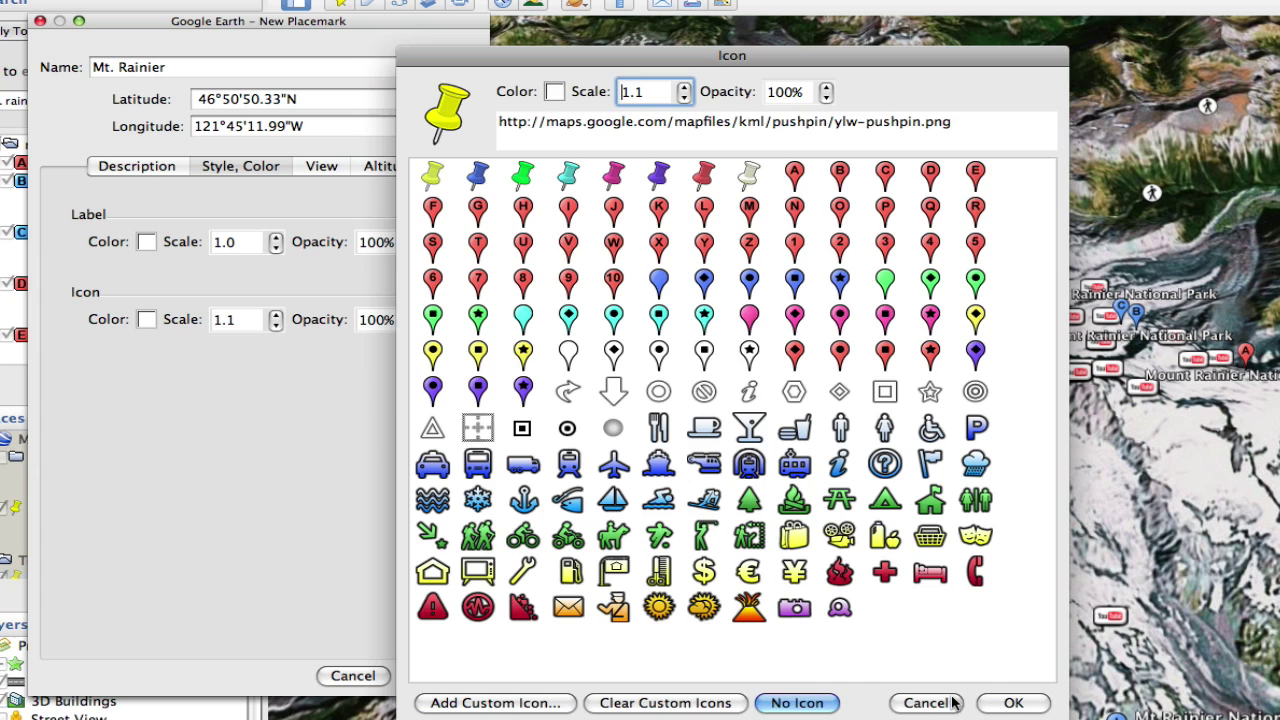
{"action": "left_click", "coordinate": [922, 702]}
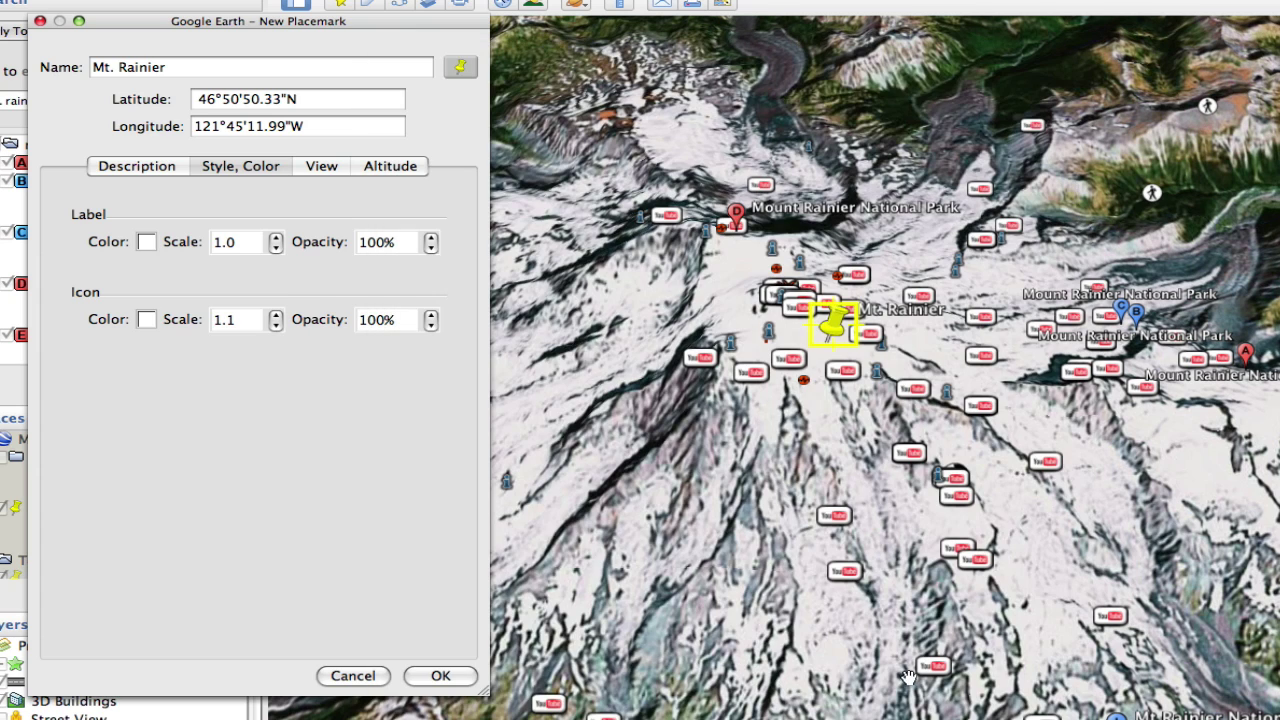
- Snapshot the current view for the Mt. Rainier placemark and save it
{"action": "left_click", "coordinate": [323, 169]}
{"action": "left_click", "coordinate": [322, 167]}
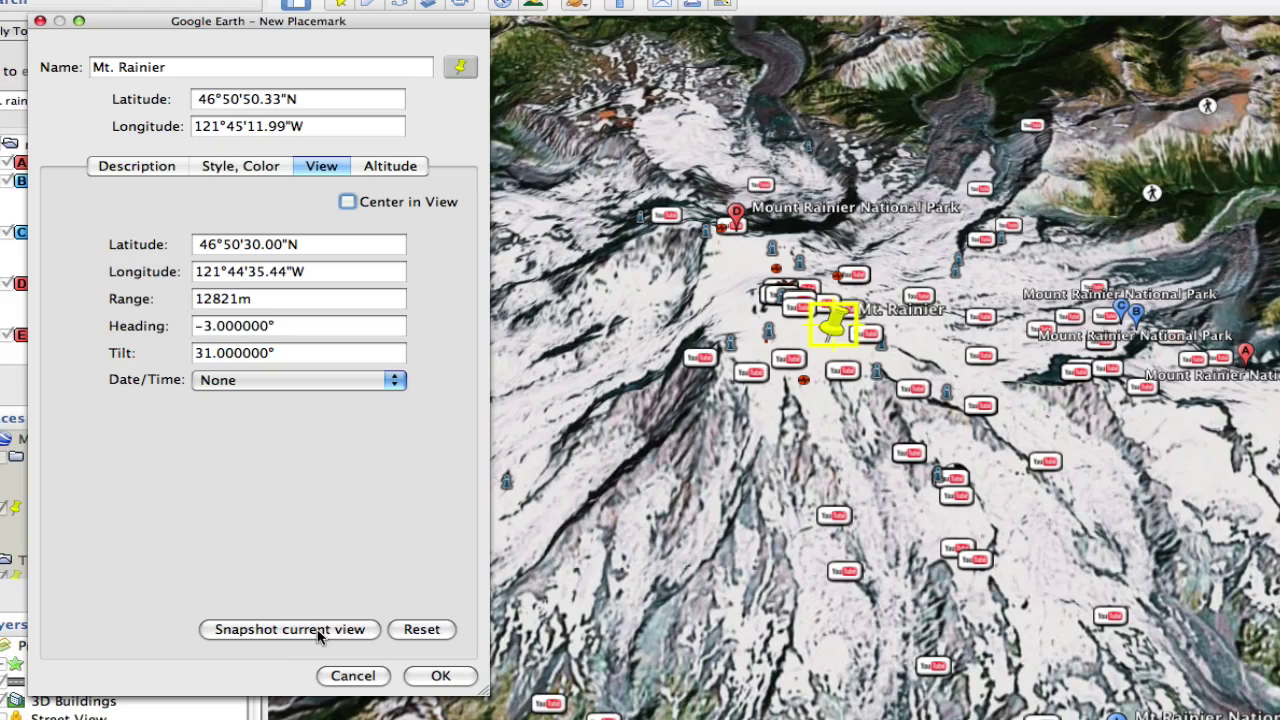
{"action": "left_click", "coordinate": [318, 631]}
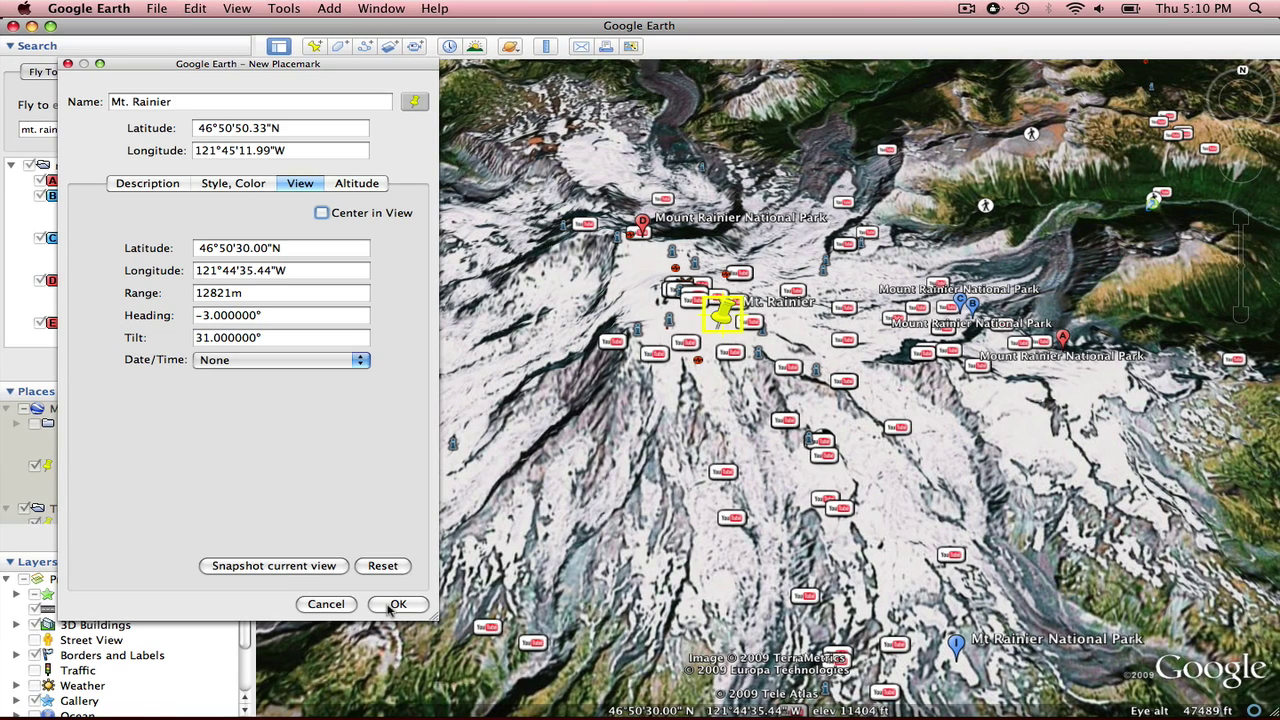
{"action": "left_click", "coordinate": [396, 605]}
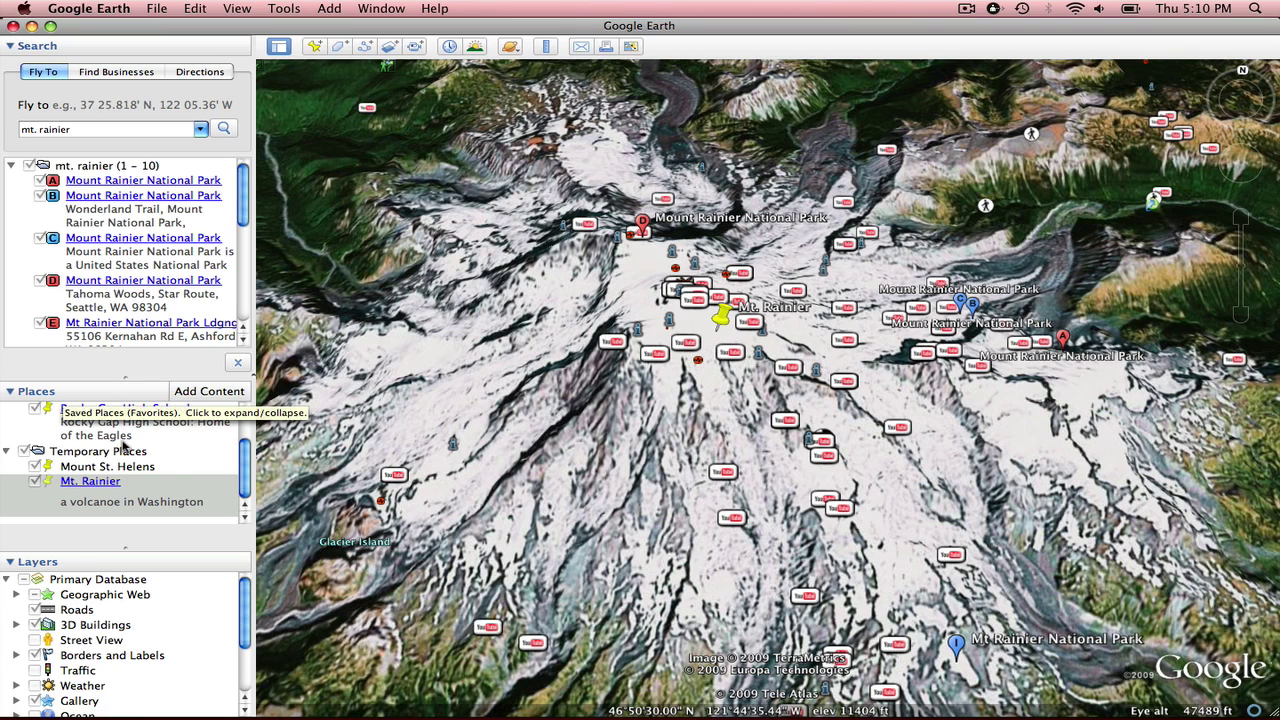
- Add a folder named 'Volcanoes' with description 'project class' under Temporary Places
{"action": "right_click", "coordinate": [176, 458]}
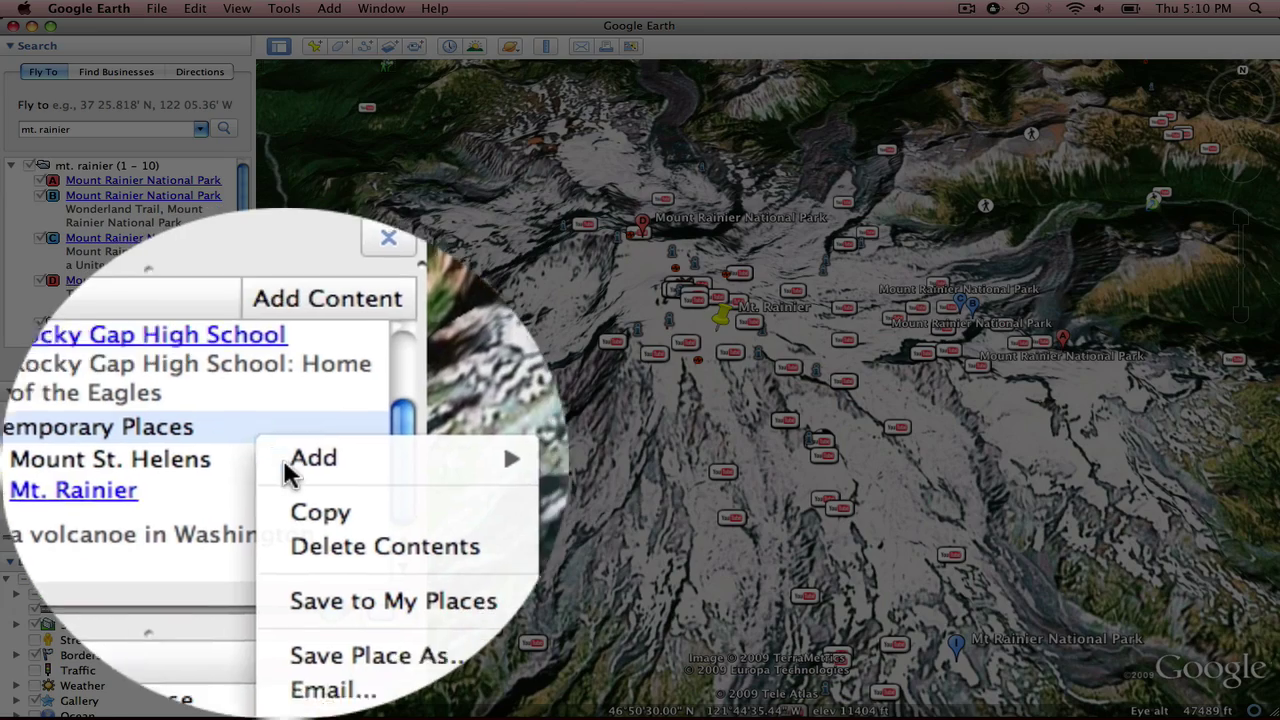
{"action": "mouse_move", "coordinate": [287, 470]}
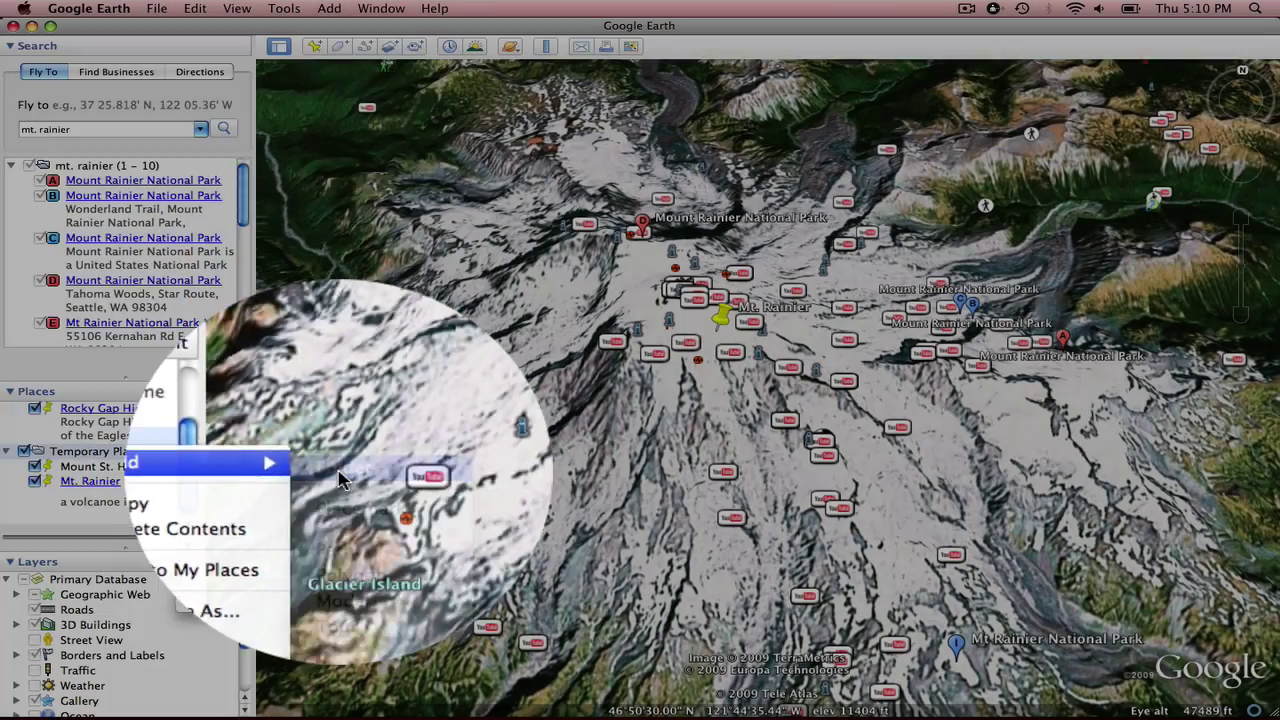
{"action": "left_click", "coordinate": [340, 480]}
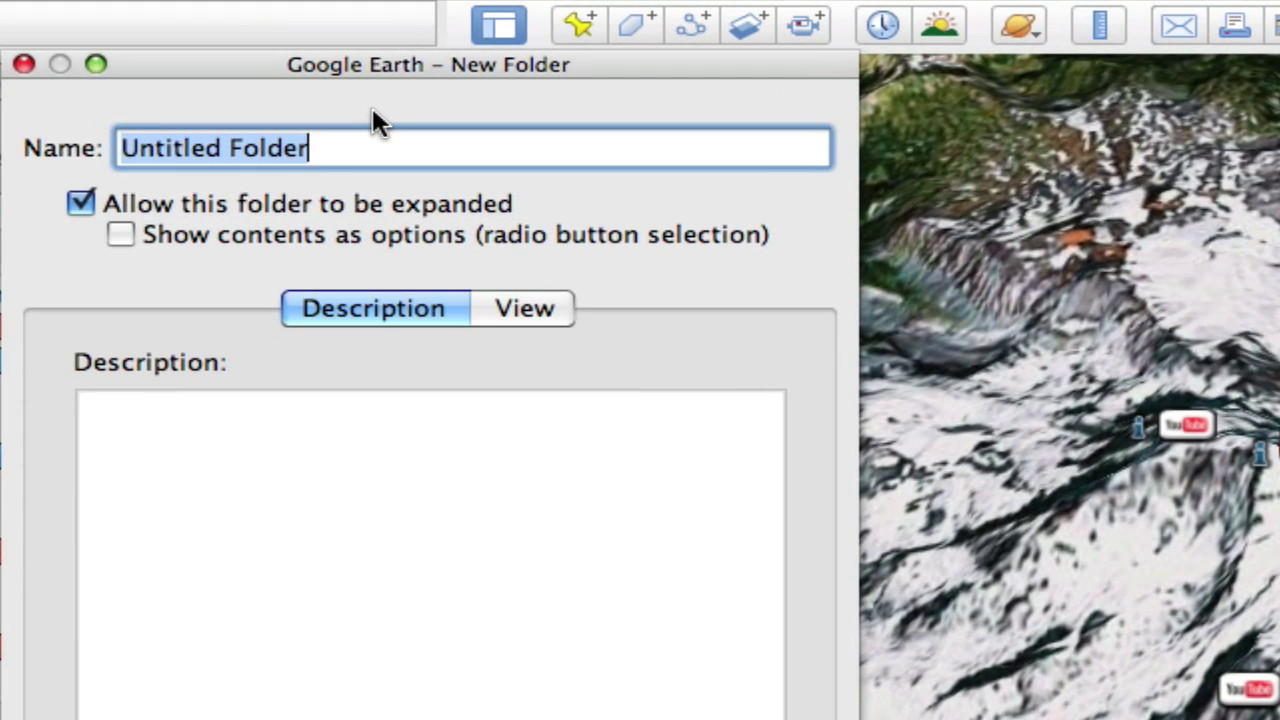
{"action": "type", "text": "Volcan"}
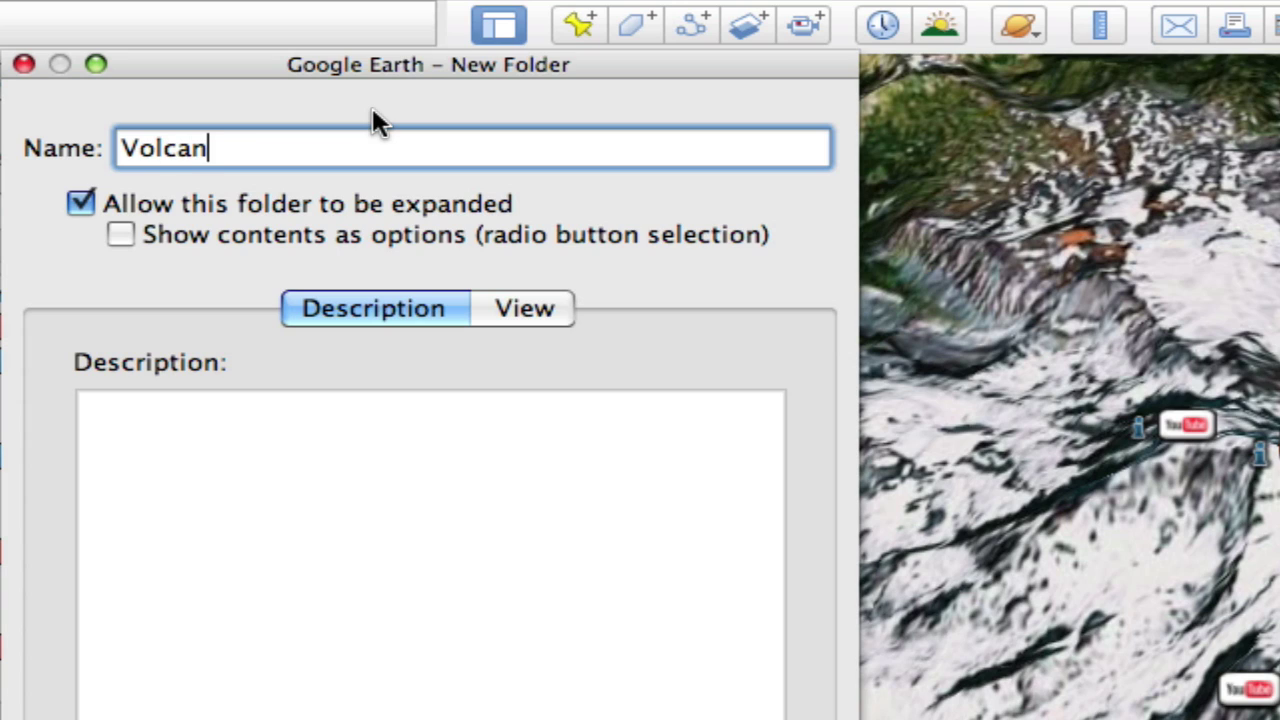
{"action": "type", "text": "oes"}
{"action": "left_click", "coordinate": [341, 461]}
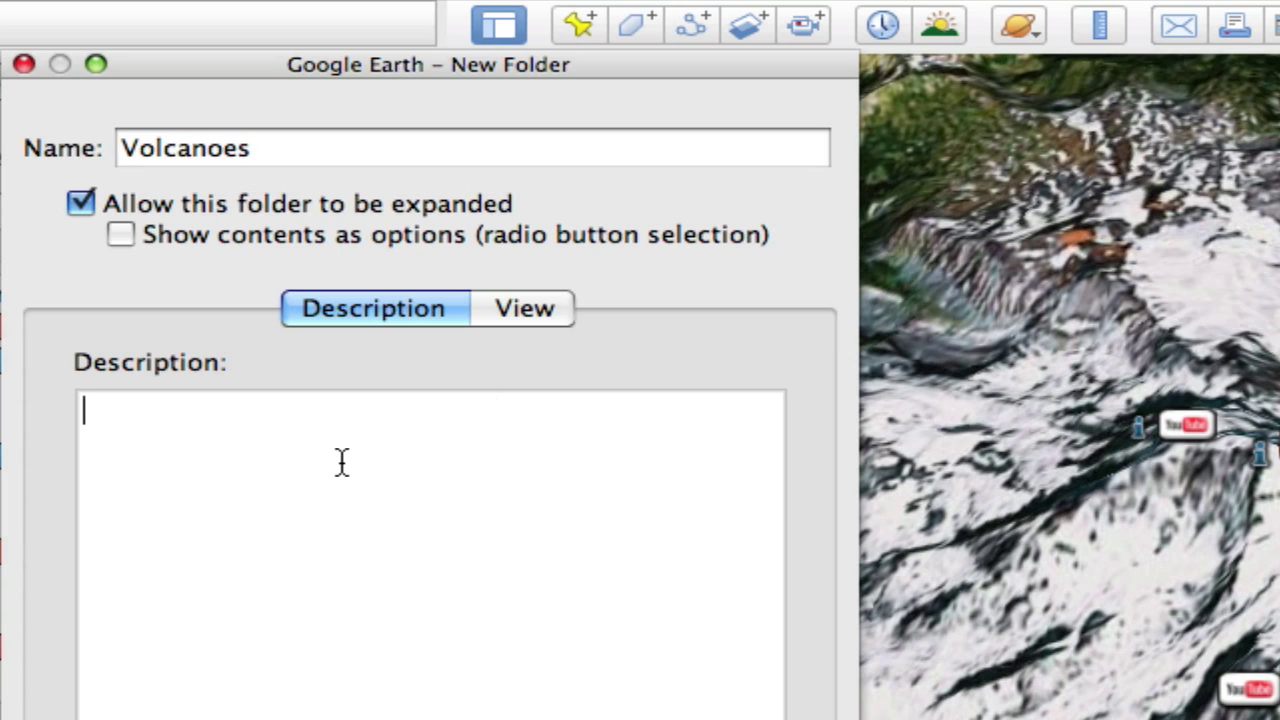
{"action": "type", "text": "project class"}
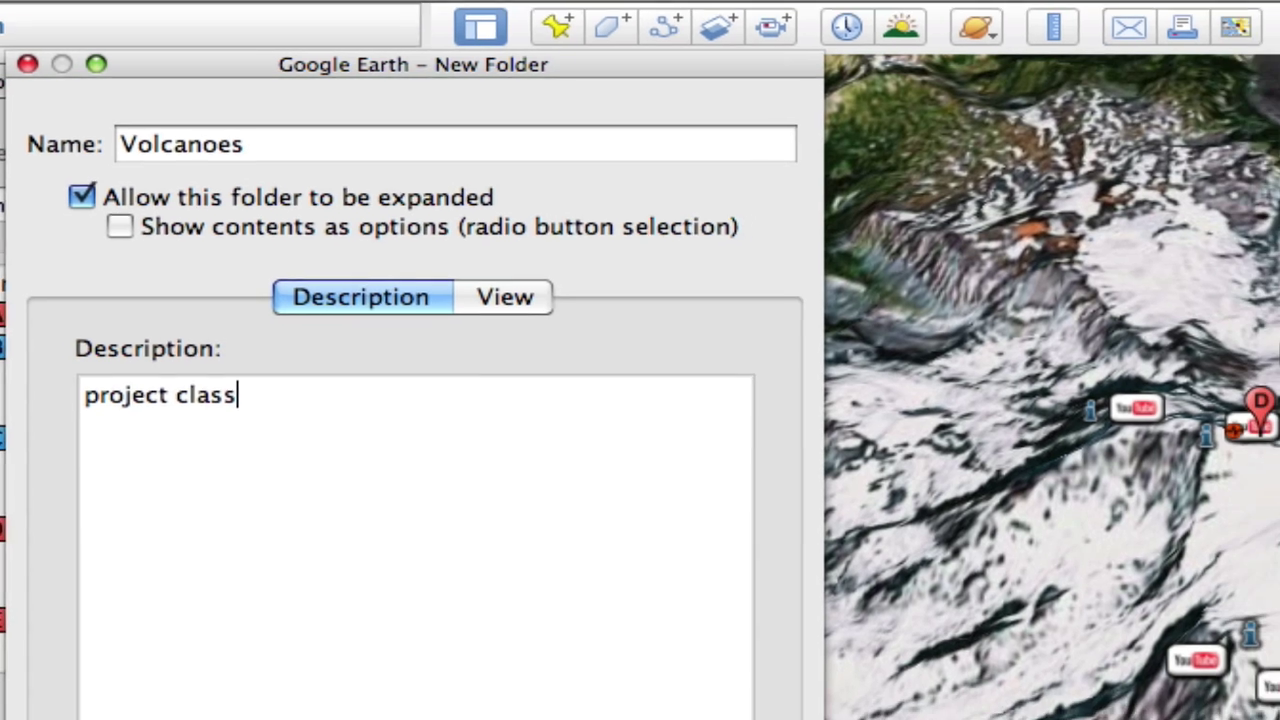
{"action": "left_click", "coordinate": [612, 719]}
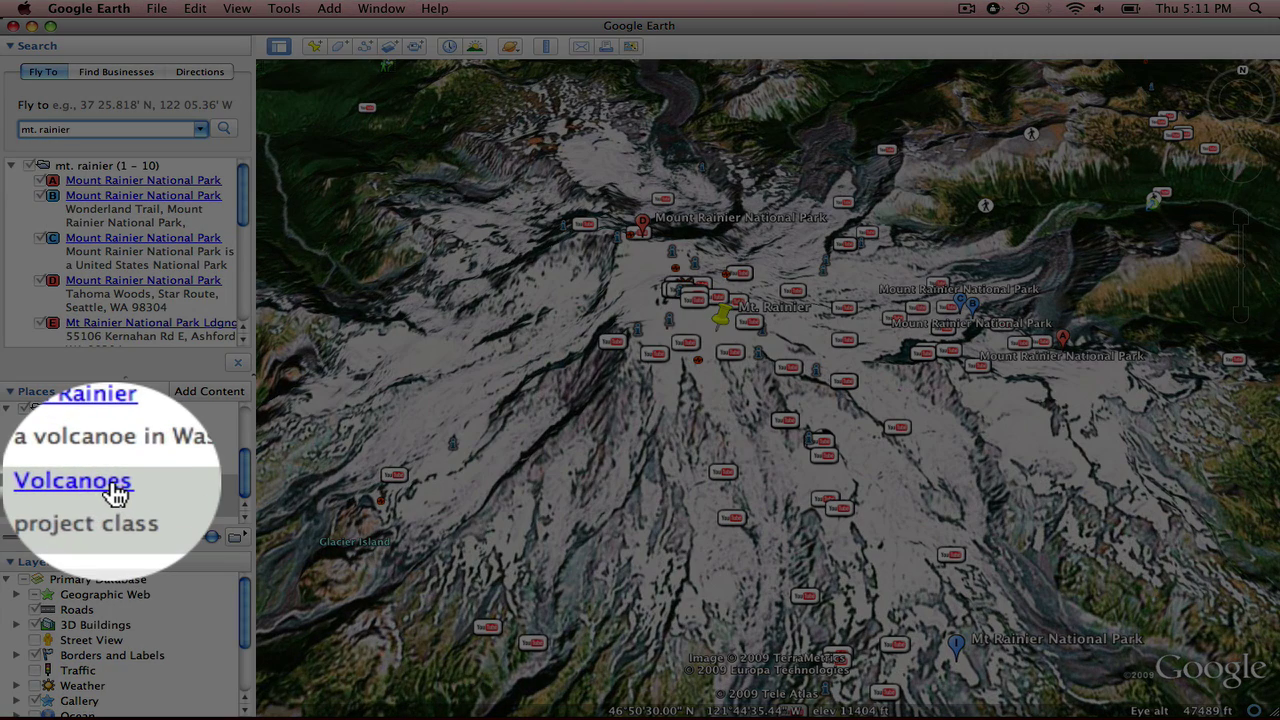
- Save the Volcanoes folder to the Desktop as Volcanoes.kmz in Kmz format
{"action": "right_click", "coordinate": [113, 488]}
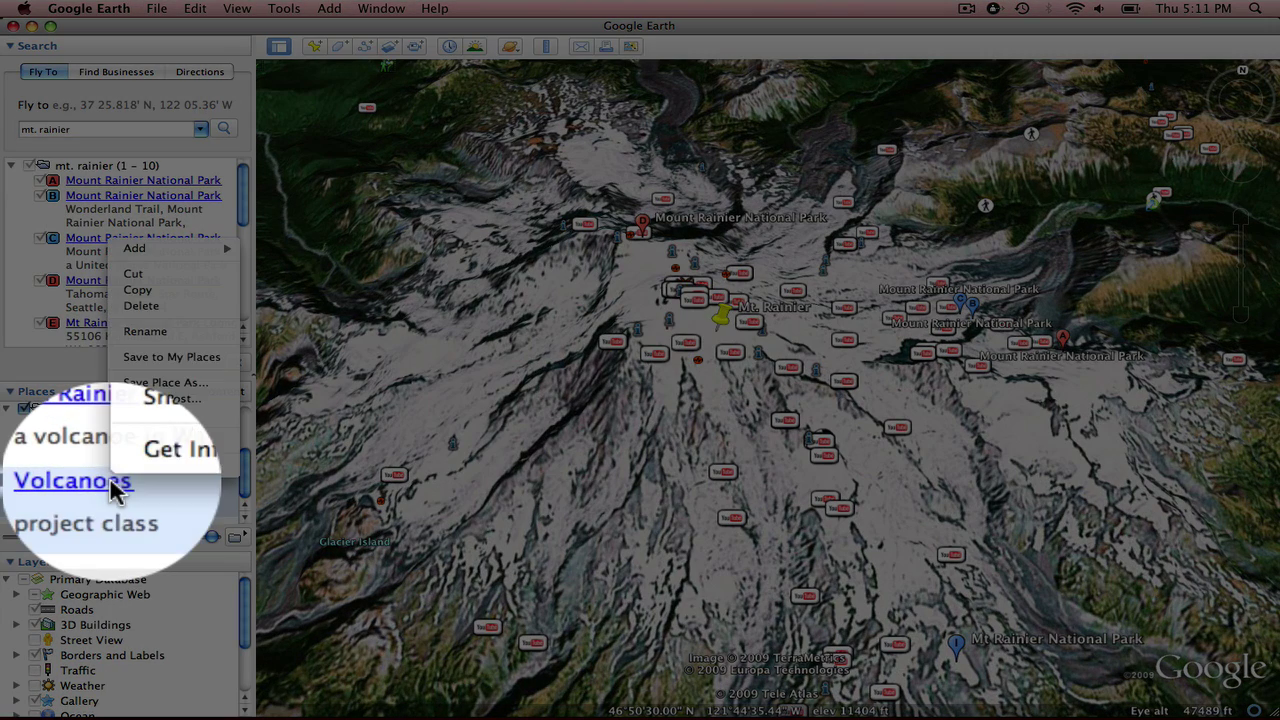
{"action": "left_click", "coordinate": [145, 388]}
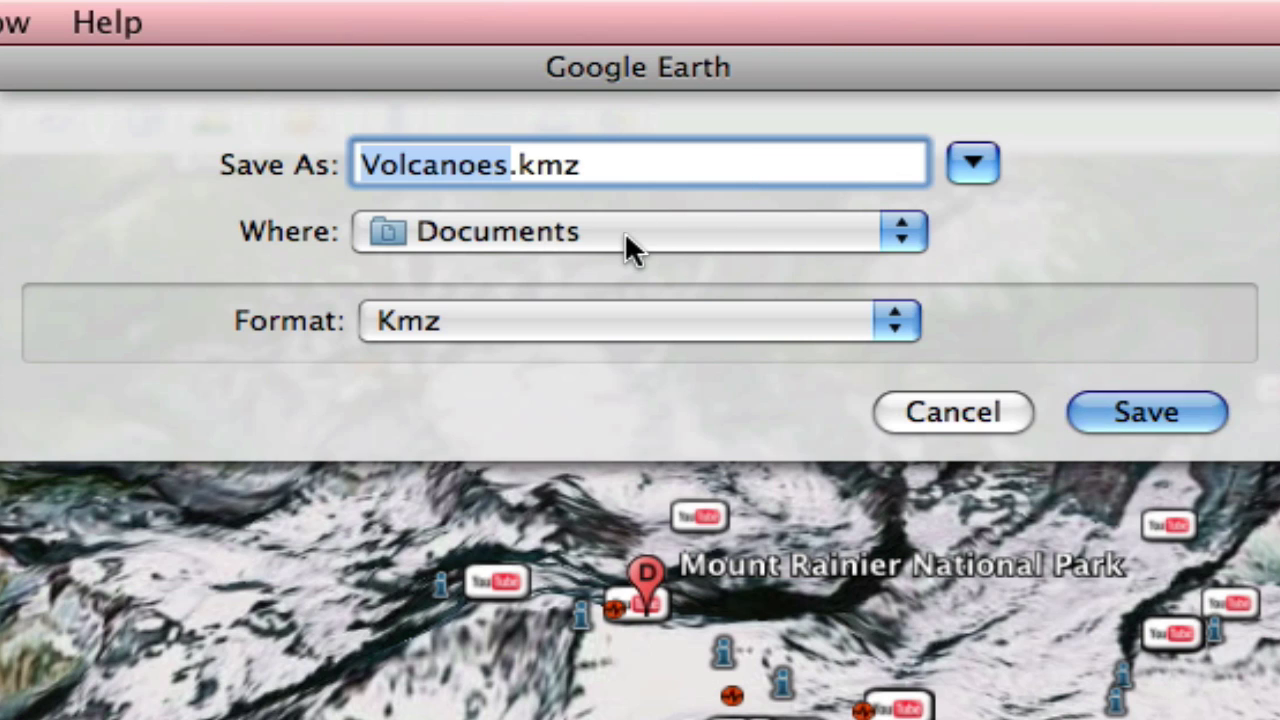
{"action": "left_click", "coordinate": [905, 233]}
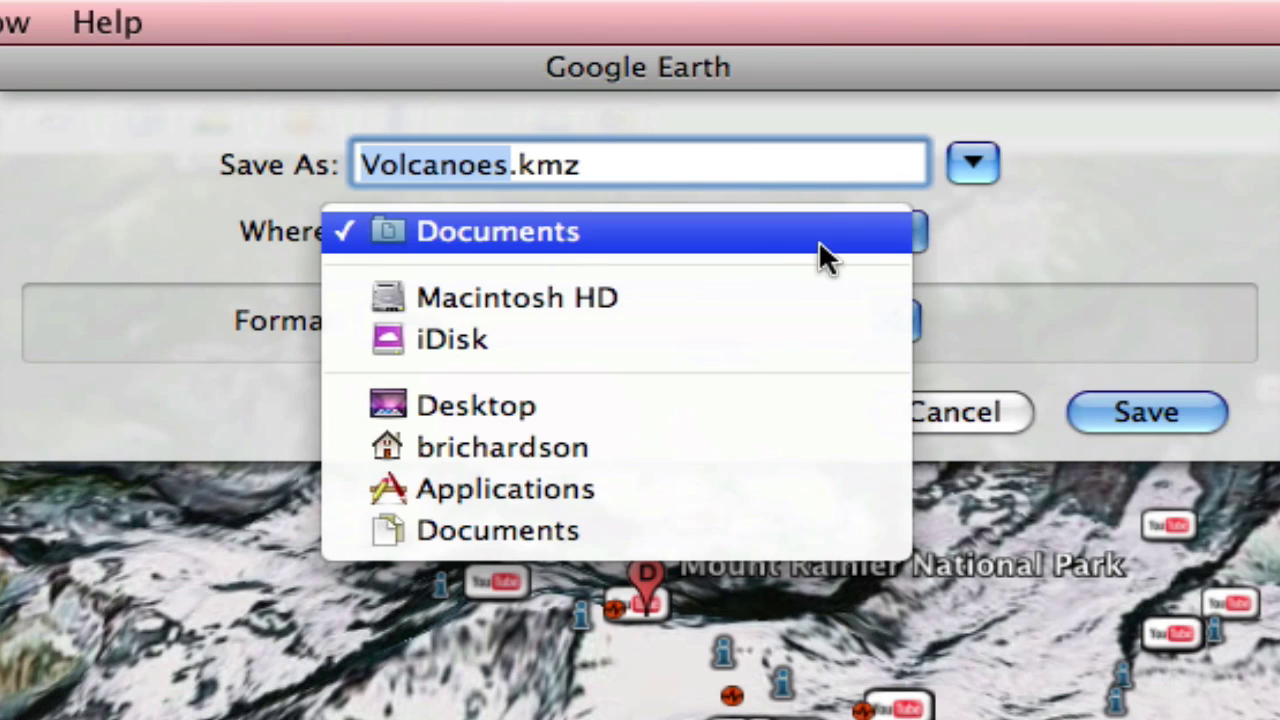
{"action": "left_click", "coordinate": [643, 408]}
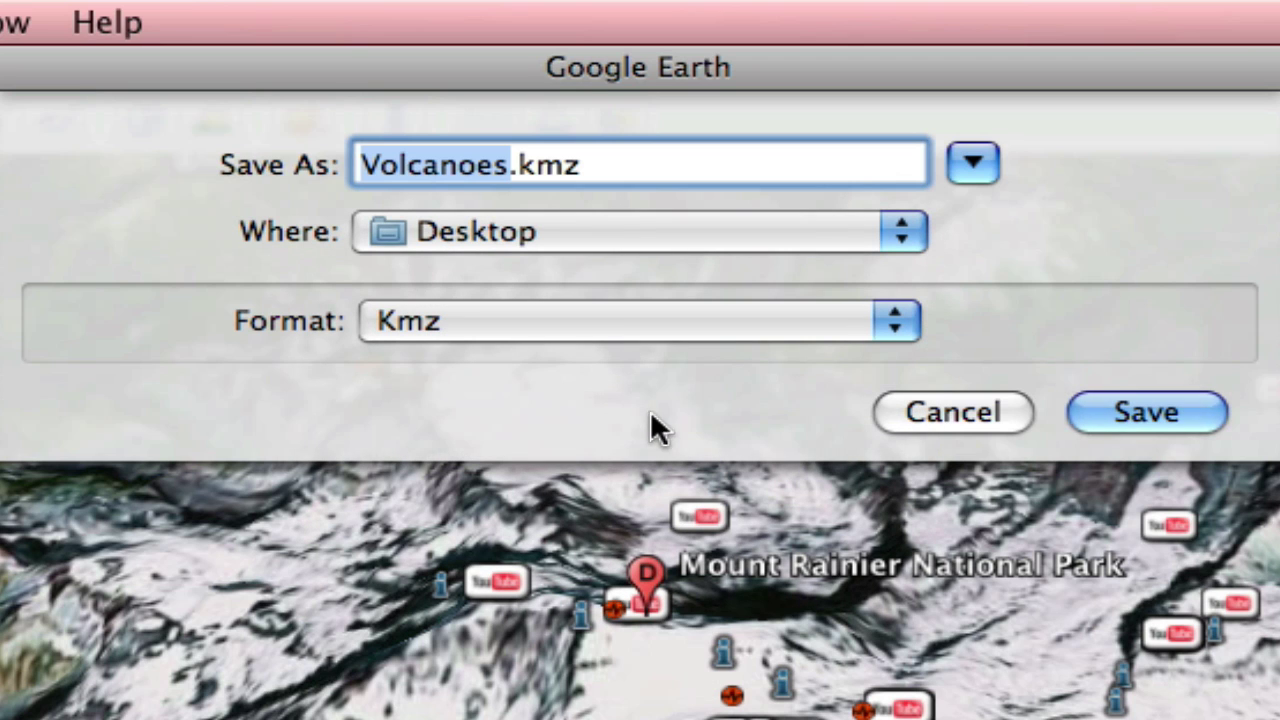
{"action": "left_click", "coordinate": [1150, 414]}
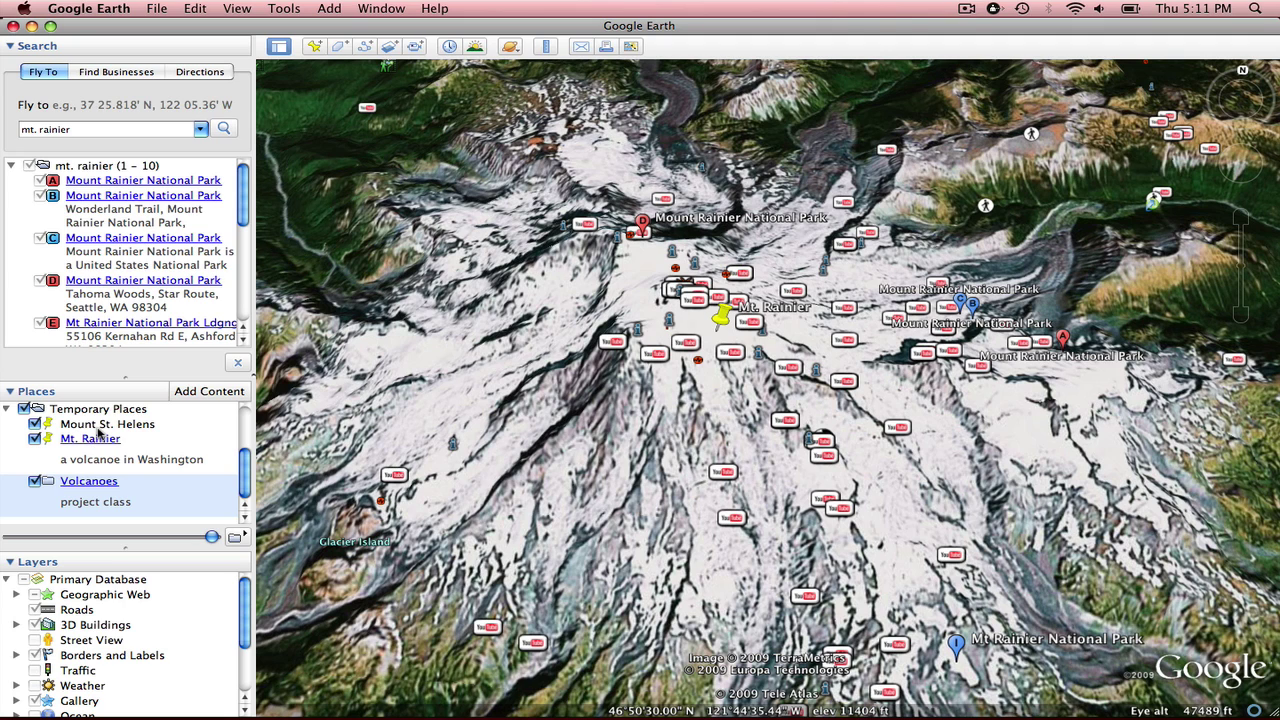
- Drag the Mt. Rainier and Mount St. Helens placemarks into the Volcanoes folder
{"action": "left_click", "coordinate": [98, 440]}
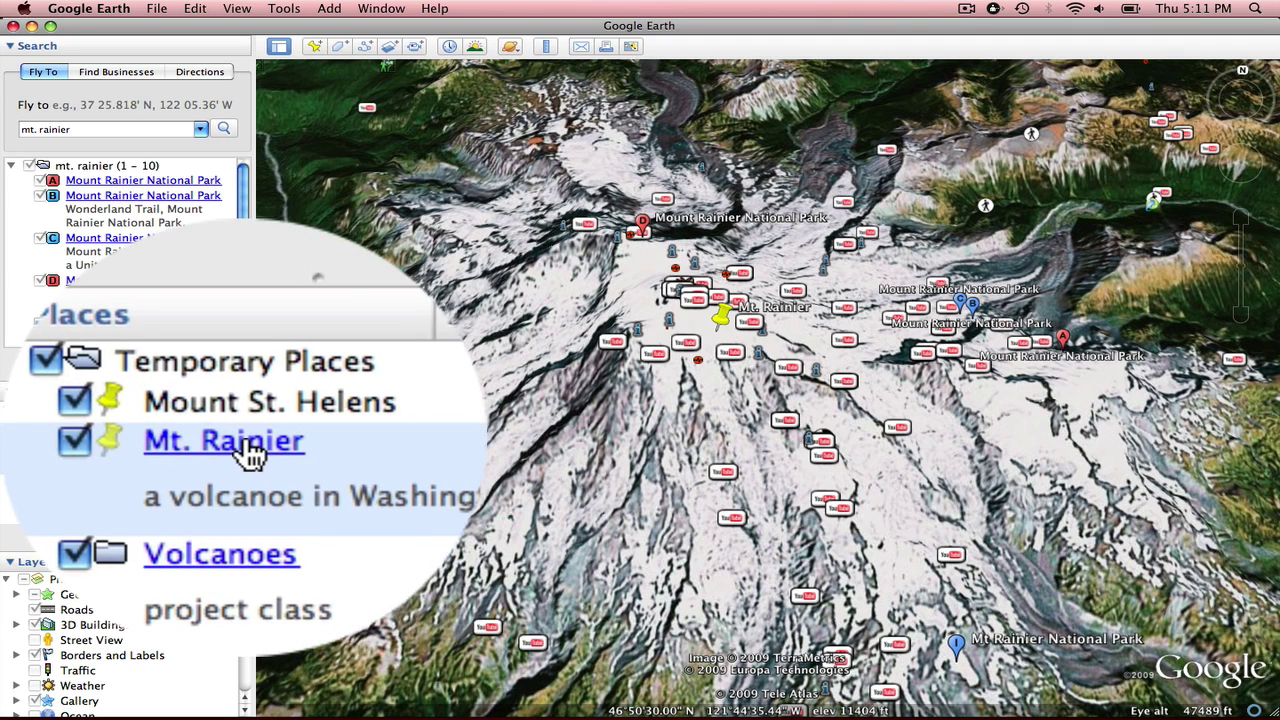
{"action": "left_click_drag", "start_coordinate": [250, 455], "coordinate": [98, 436]}
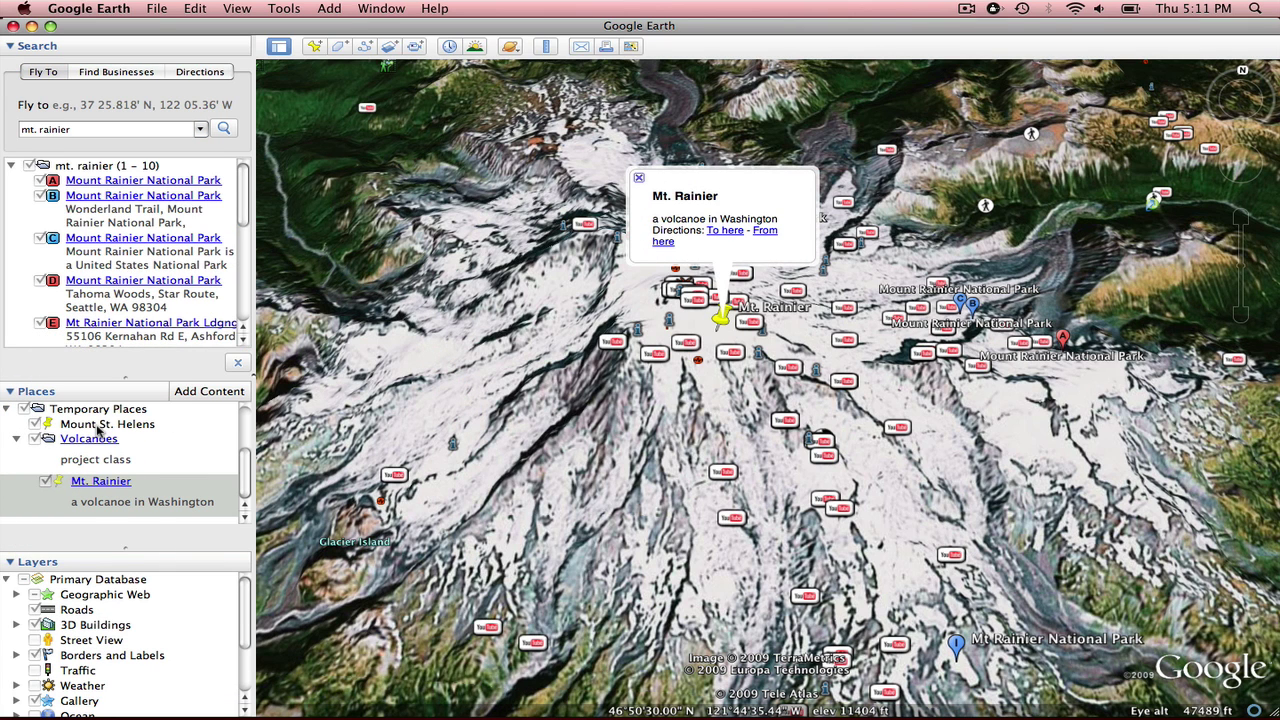
{"action": "left_click_drag", "start_coordinate": [98, 428], "coordinate": [104, 453]}
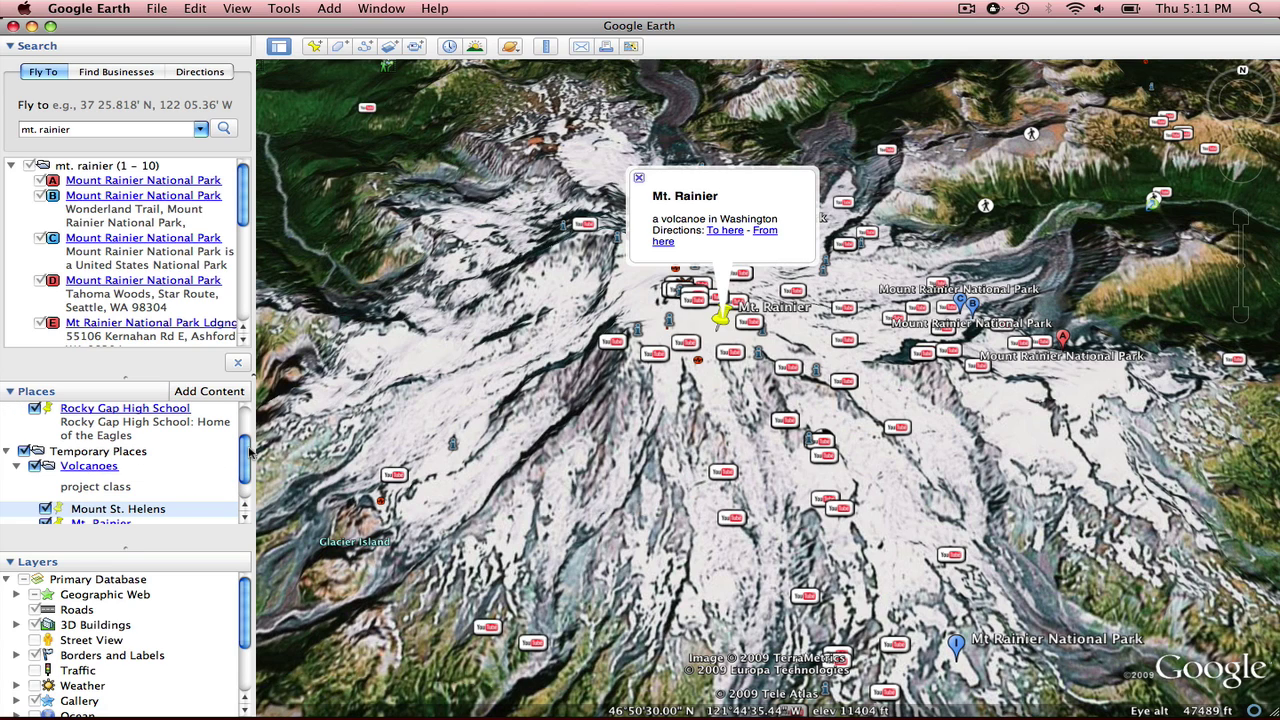
{"action": "scroll", "coordinate": [243, 458], "scroll_direction": "down", "scroll_amount": 2}
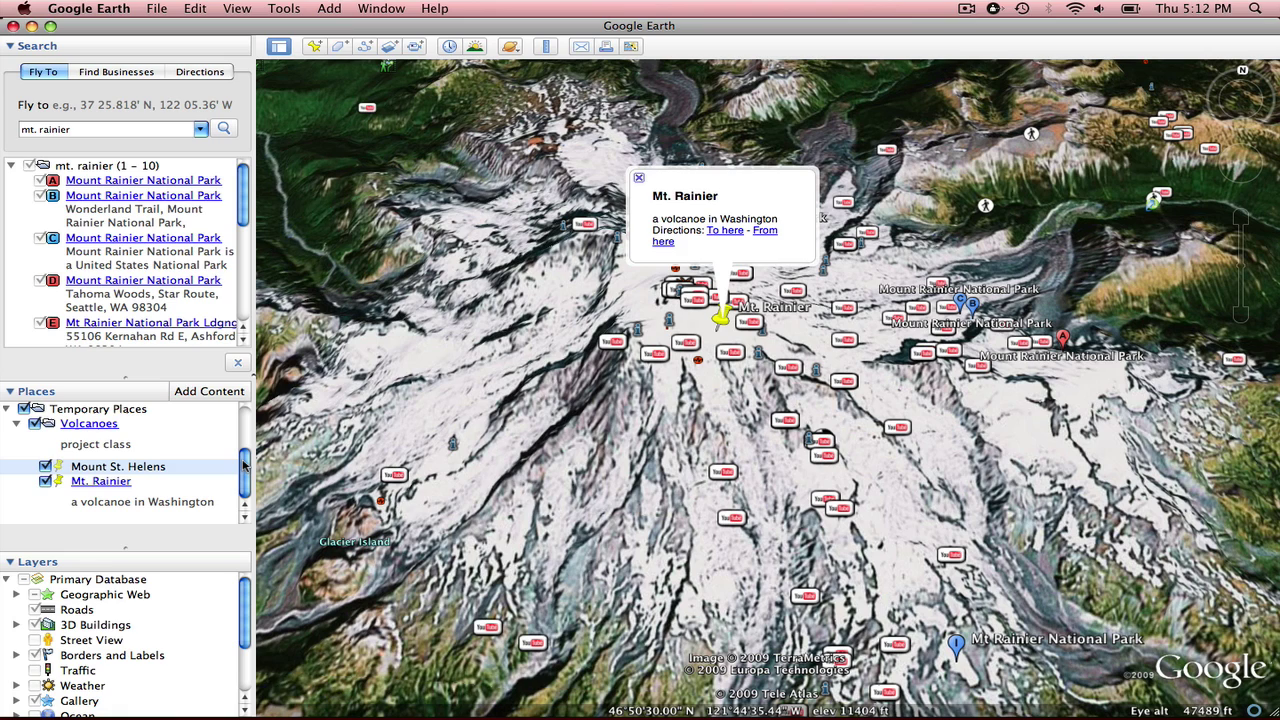
- Dismiss the Mt. Rainier info balloon and fly to Mount St. Helens from the Volcanoes folder
{"action": "left_click", "coordinate": [638, 178]}
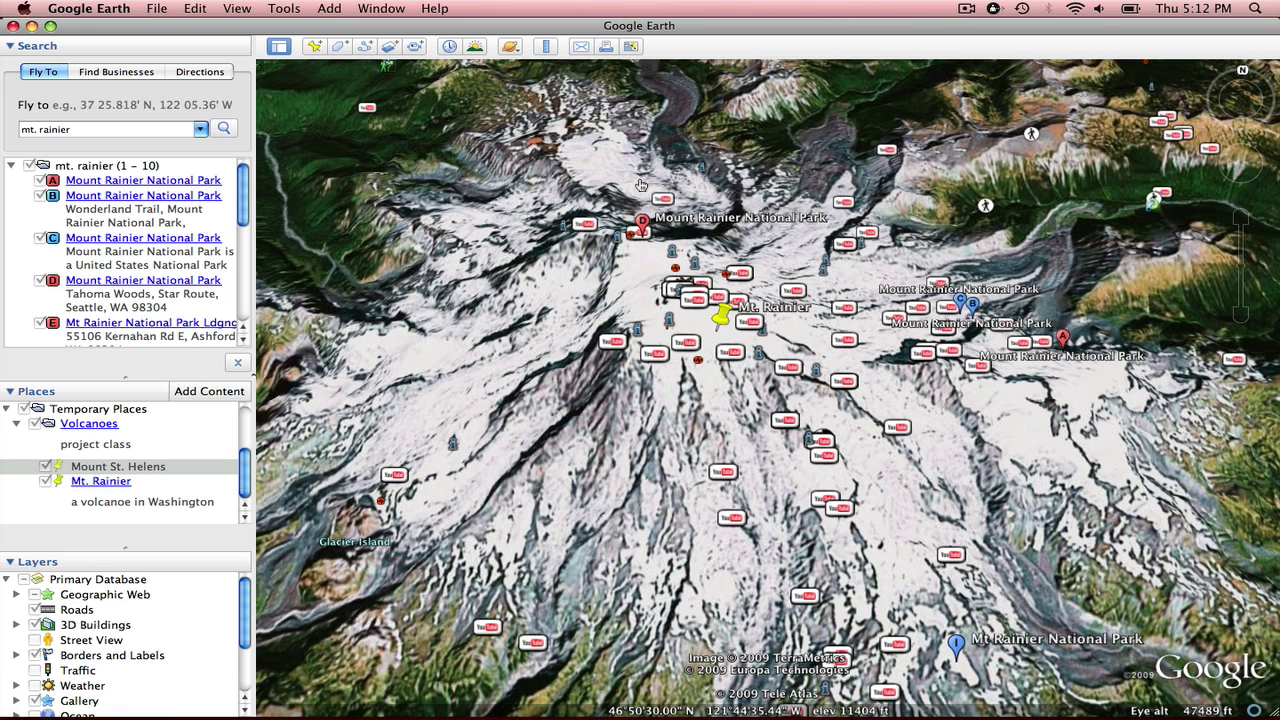
{"action": "double_click", "coordinate": [99, 470]}
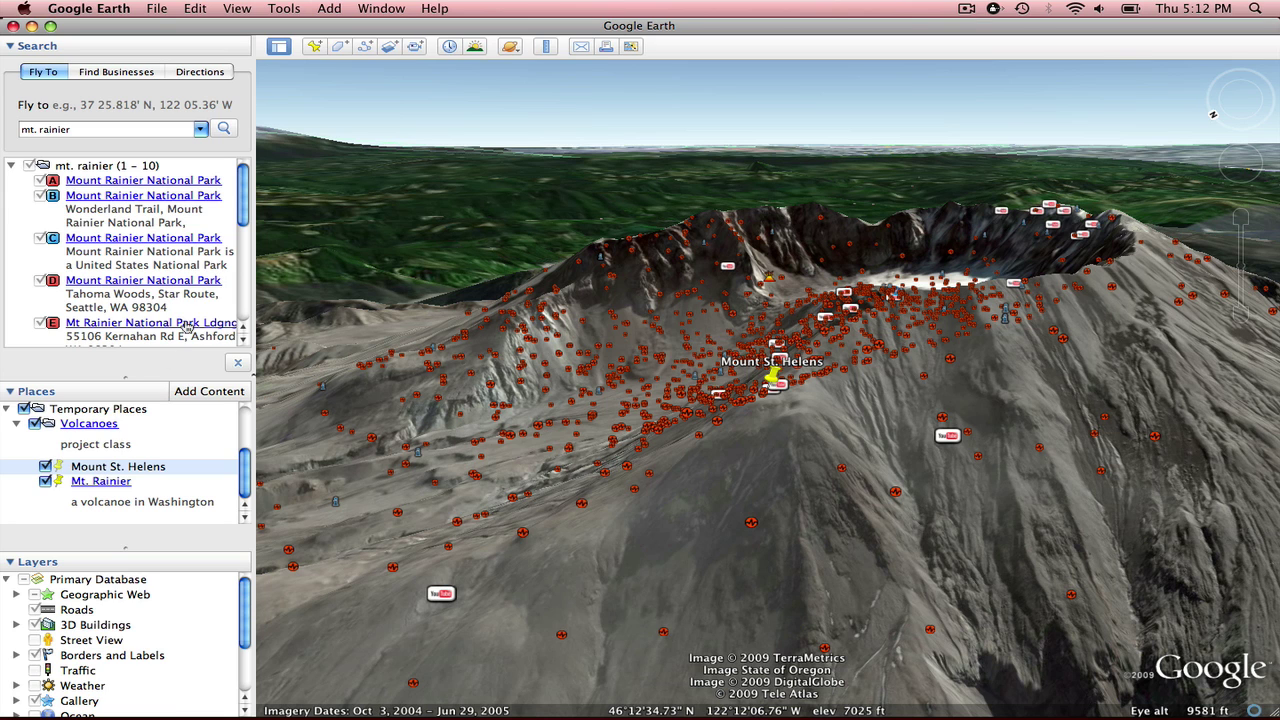
- Close the Google Earth window to reveal Volcanoes.kmz on the desktop
{"action": "left_click", "coordinate": [13, 25]}
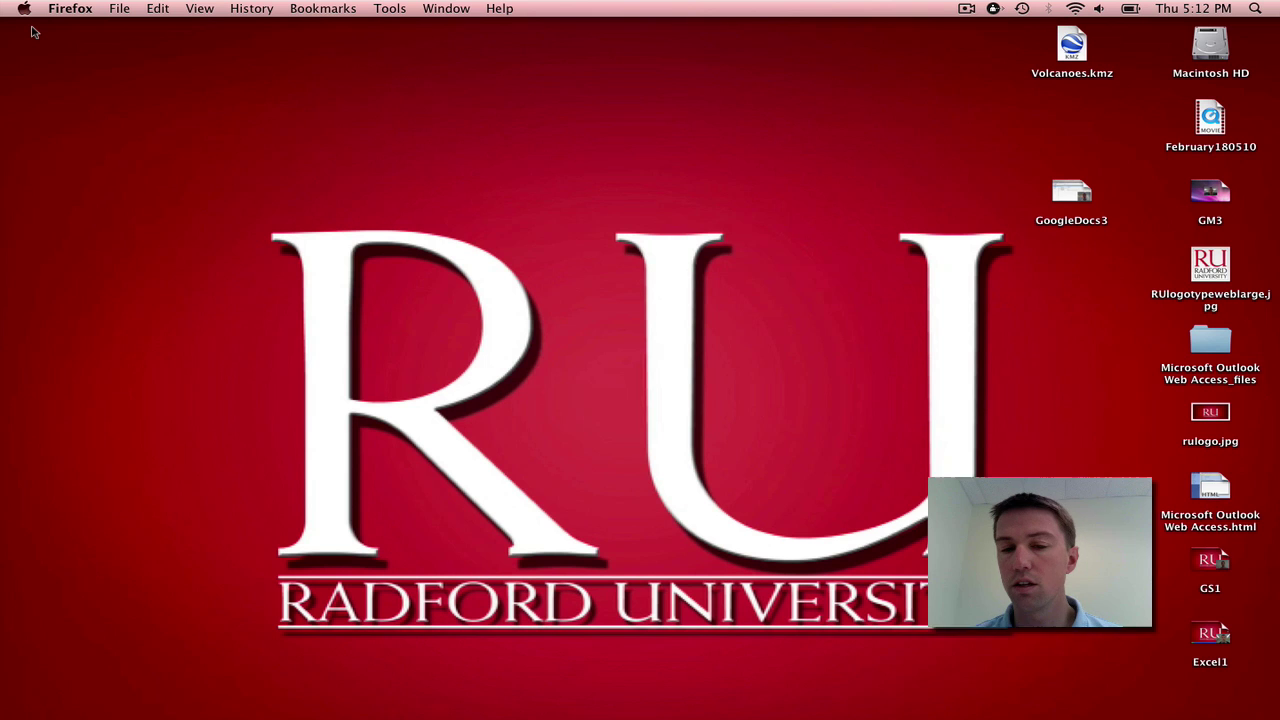